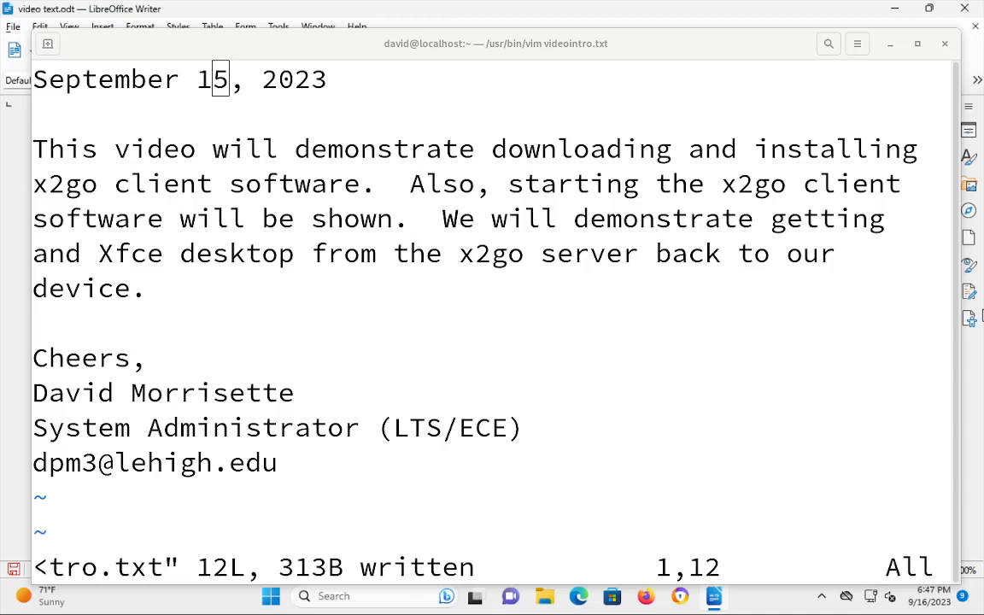
Minimize the intro text and the document windows, and open Firefox from the desktop.
click(892, 45)
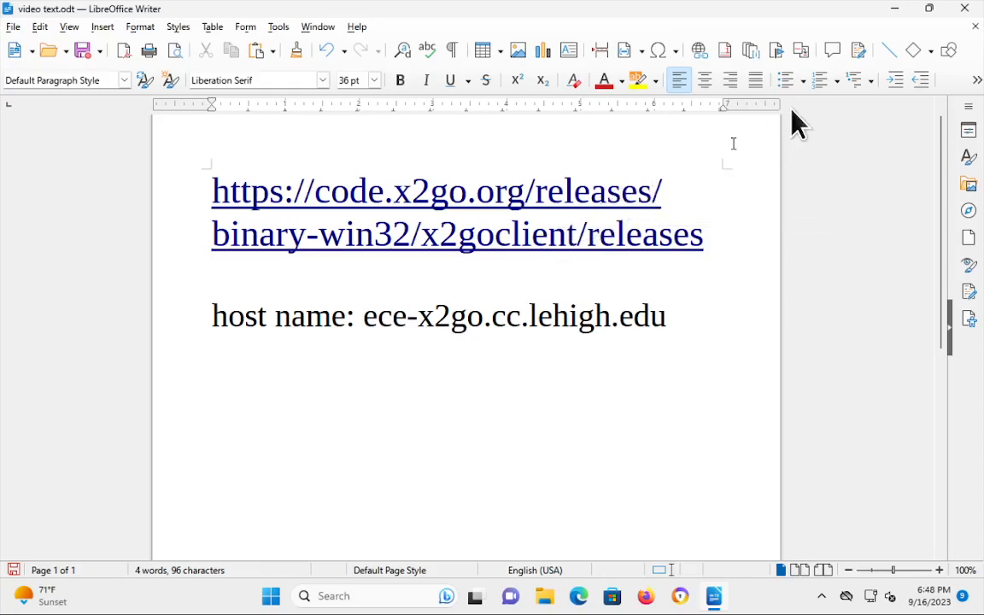
click(896, 10)
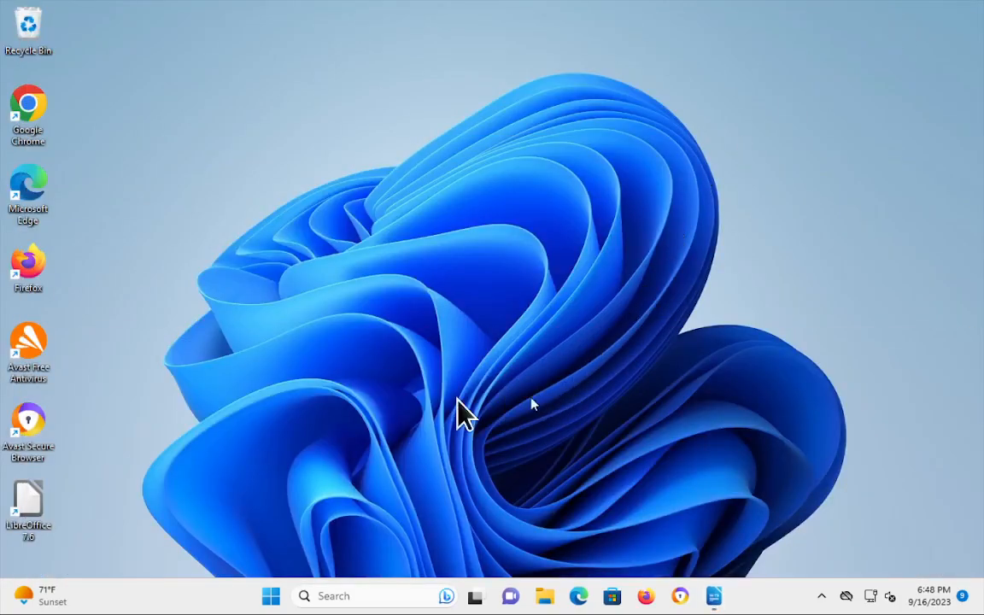
double_click(34, 102)
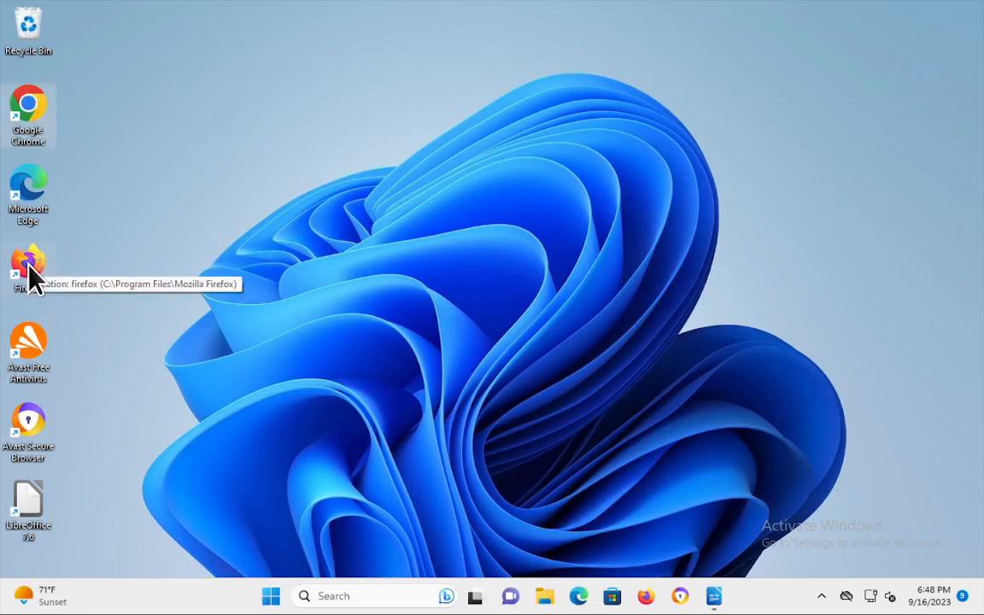
double_click(30, 267)
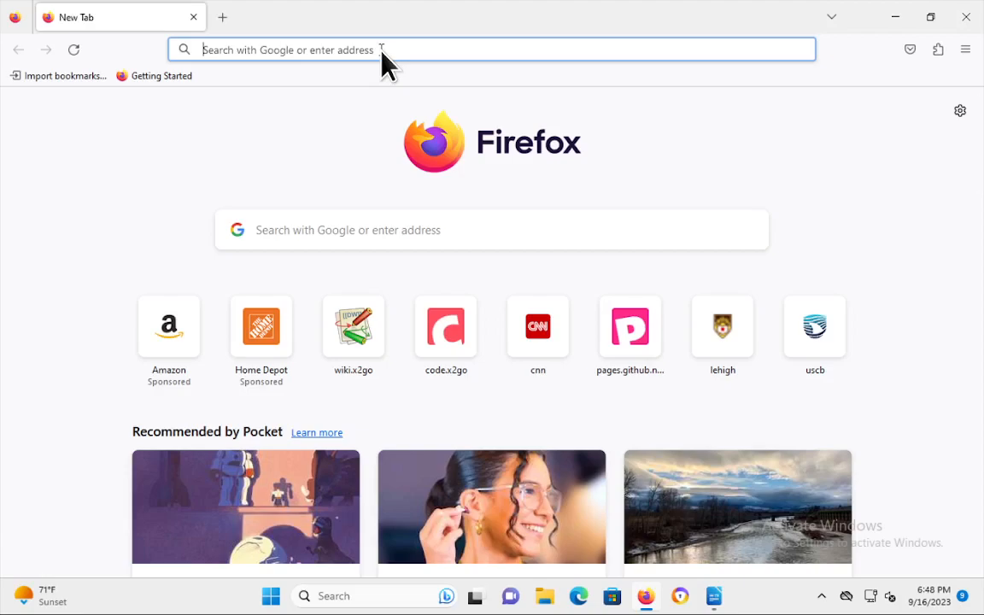
Search the web for "x2go client download" in Firefox, closing the Chrome window that was opened by mistake.
text(x)
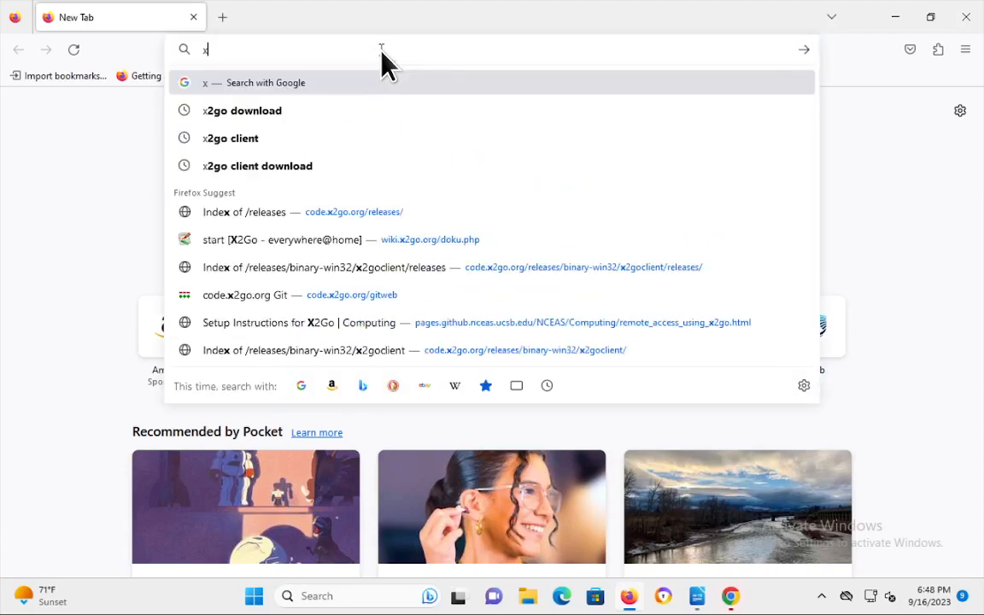
text(2go)
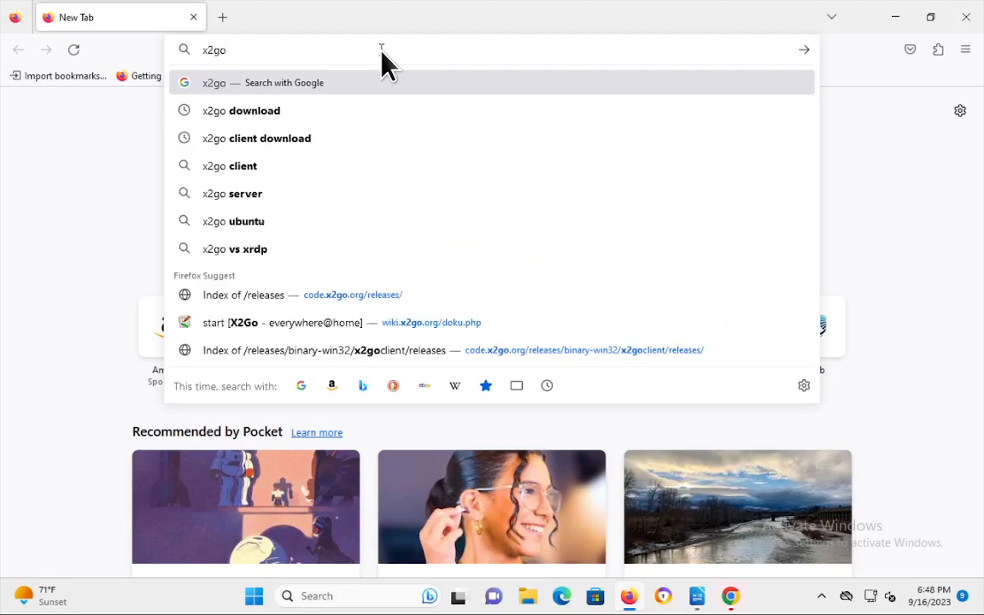
click(730, 596)
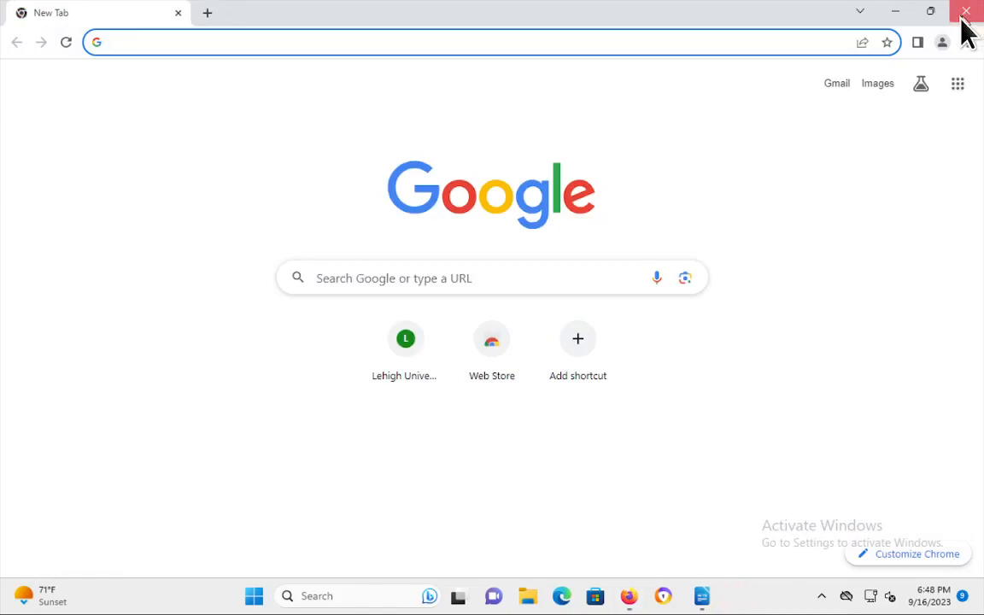
click(964, 13)
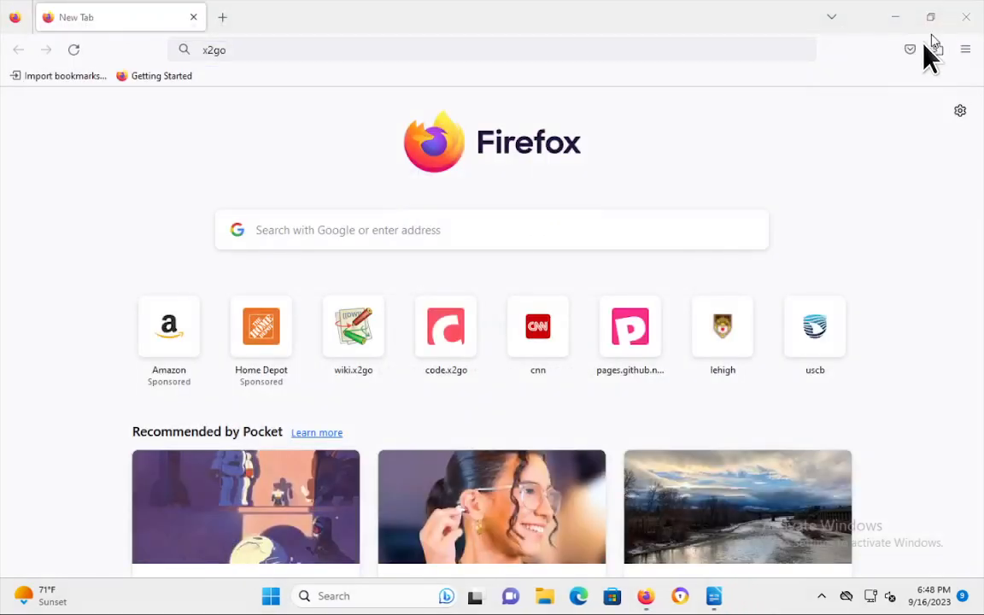
click(237, 50)
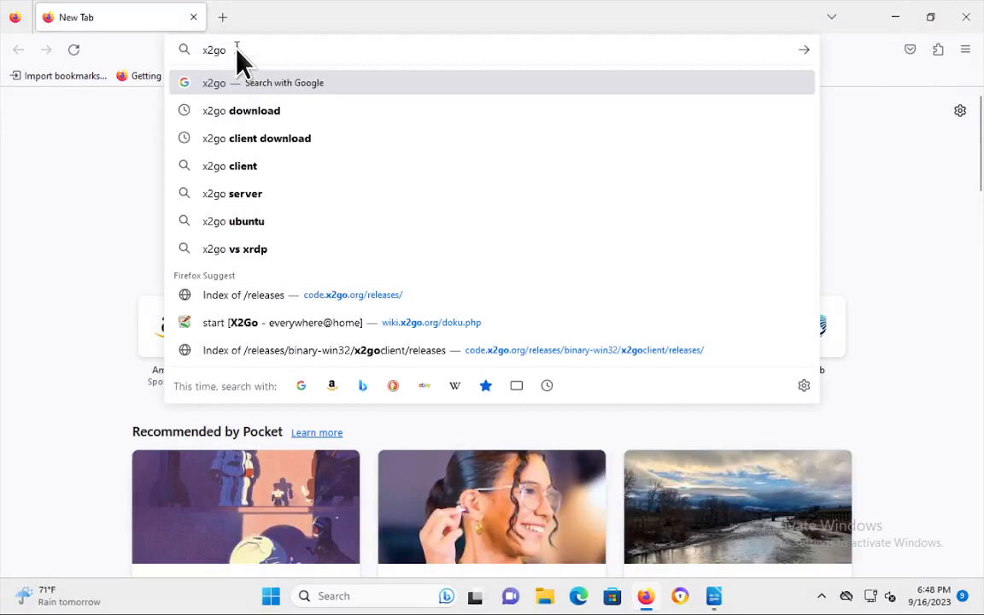
text(client)
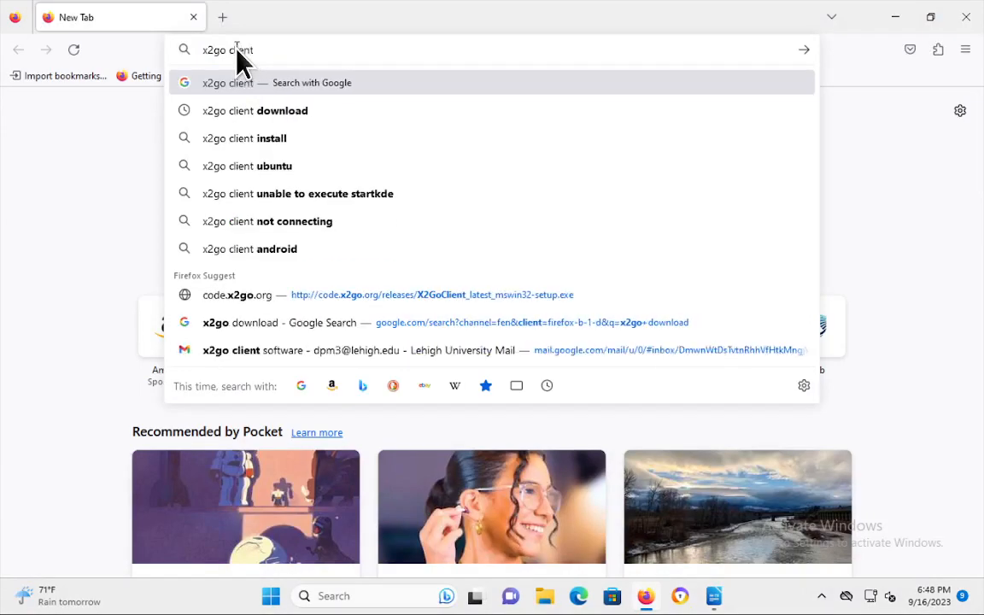
text( download)
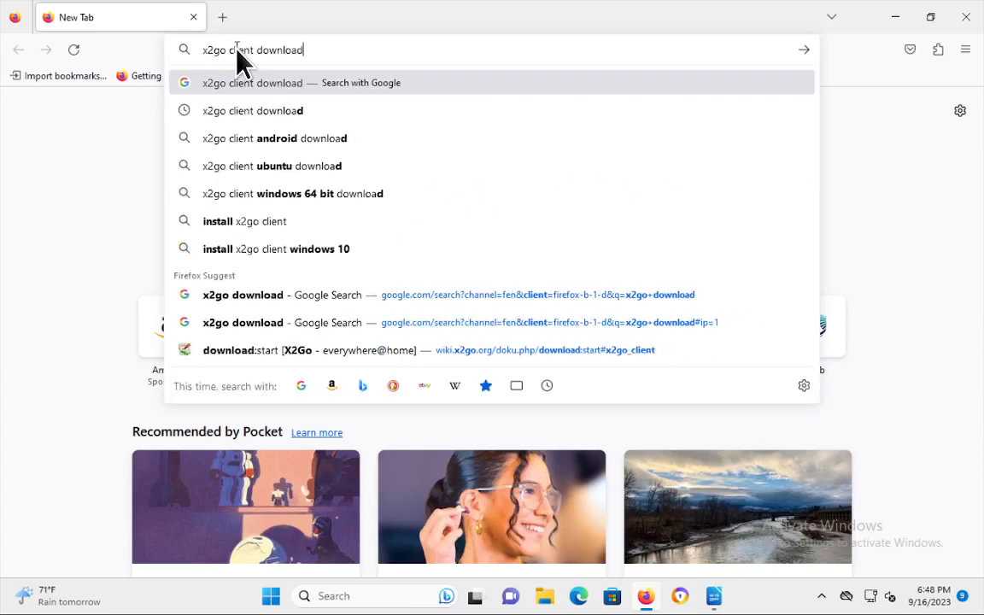
key(Return)
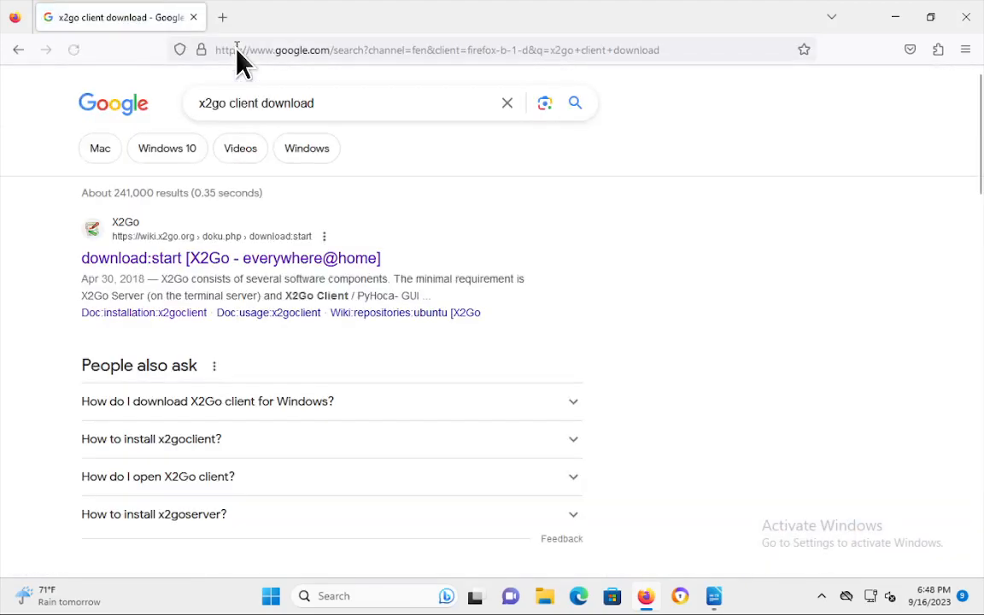
Open the X2Go wiki download page from the results and try to download the mswin installer of X2Go Client.
click(174, 261)
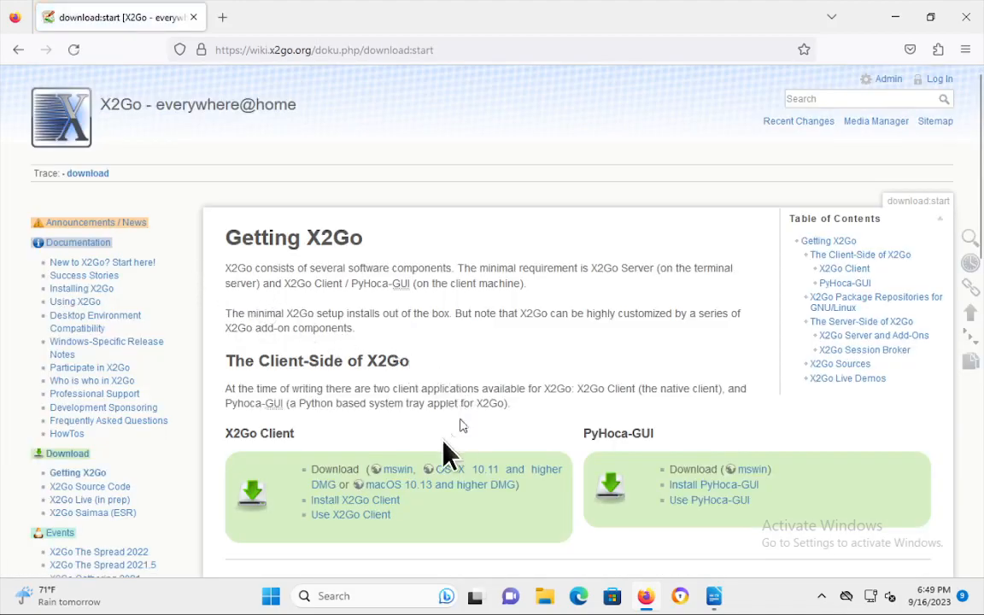
click(398, 472)
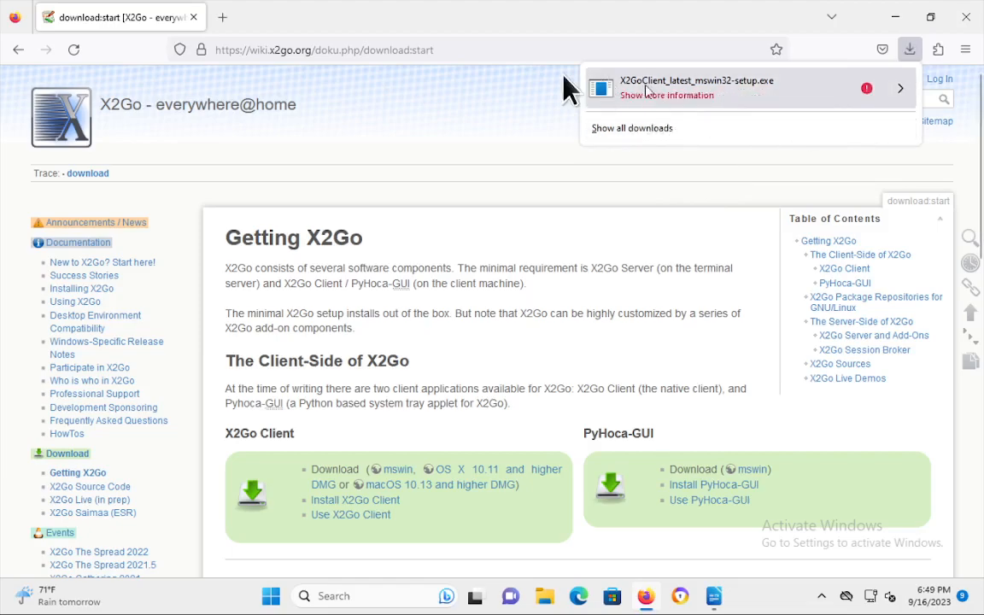
click(538, 110)
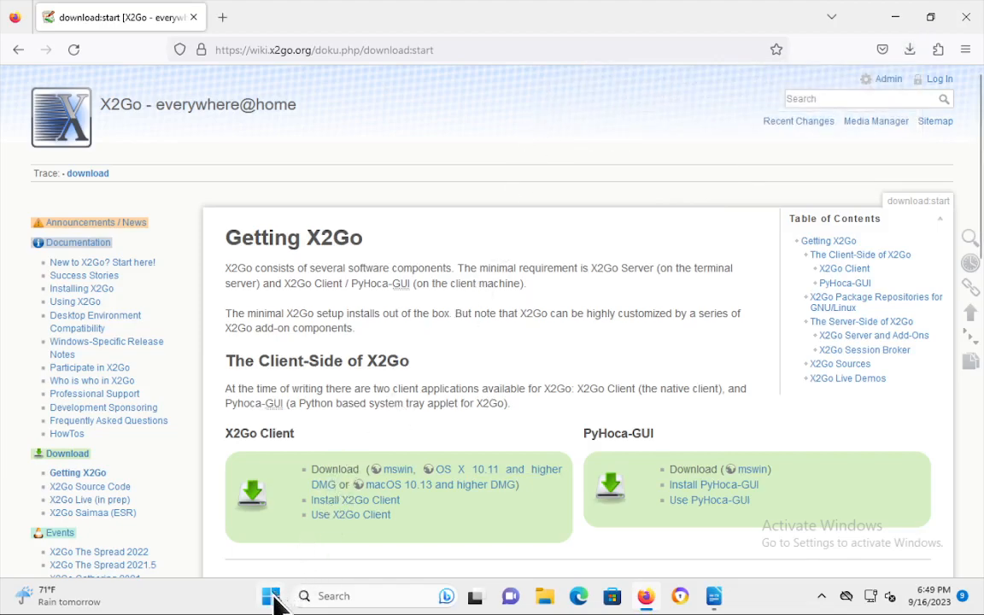
Delete both X2GoClient_latest_mswin32-setup files from the Downloads folder in File Explorer and close the folder window.
right_click(270, 591)
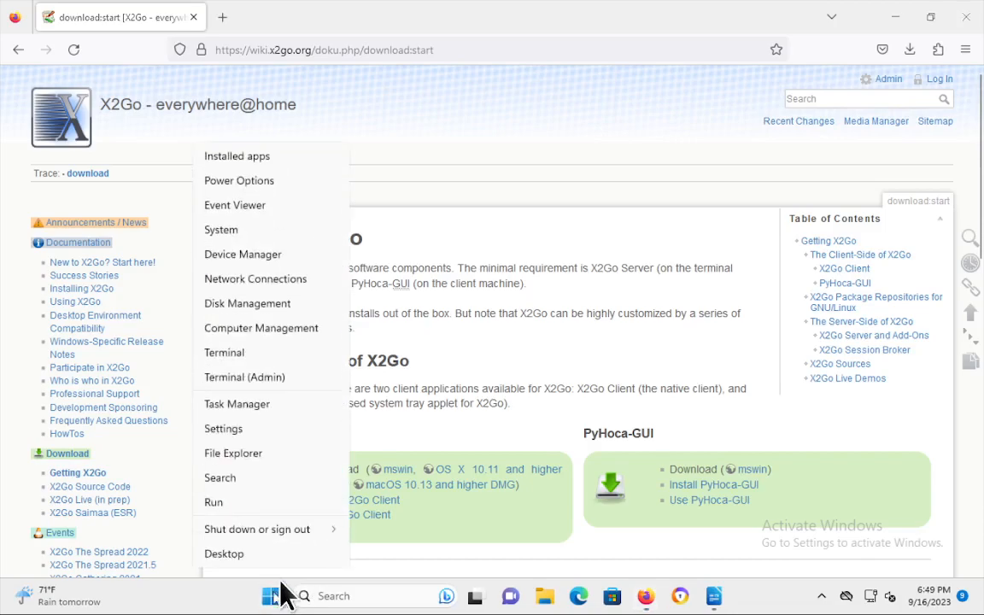
click(248, 460)
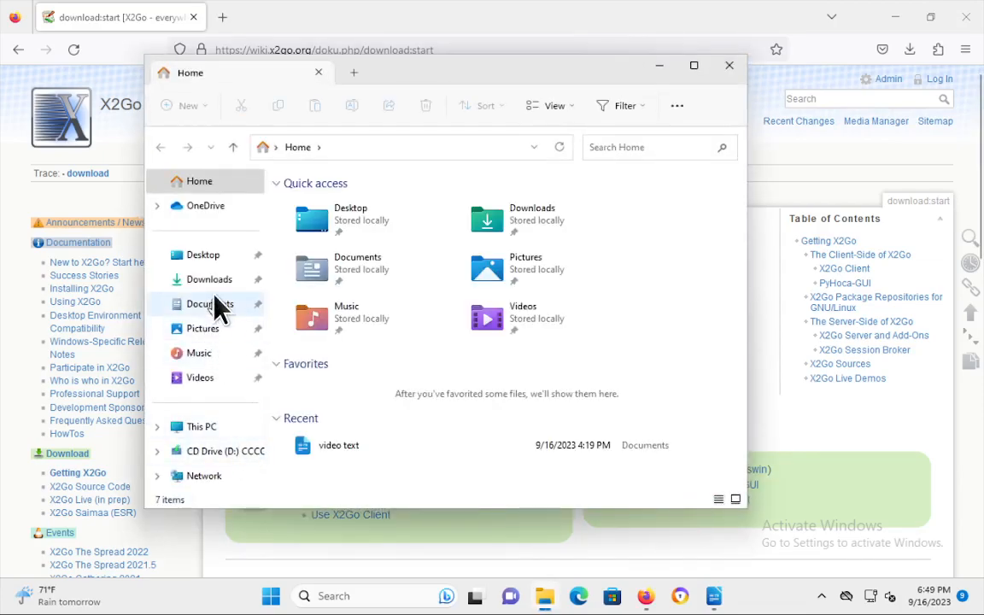
click(215, 285)
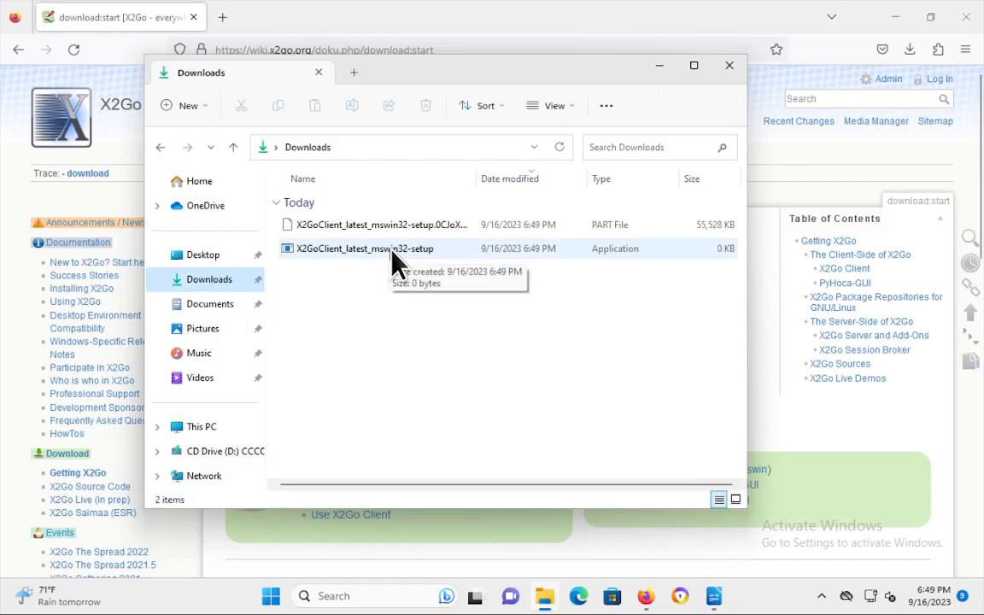
click(400, 226)
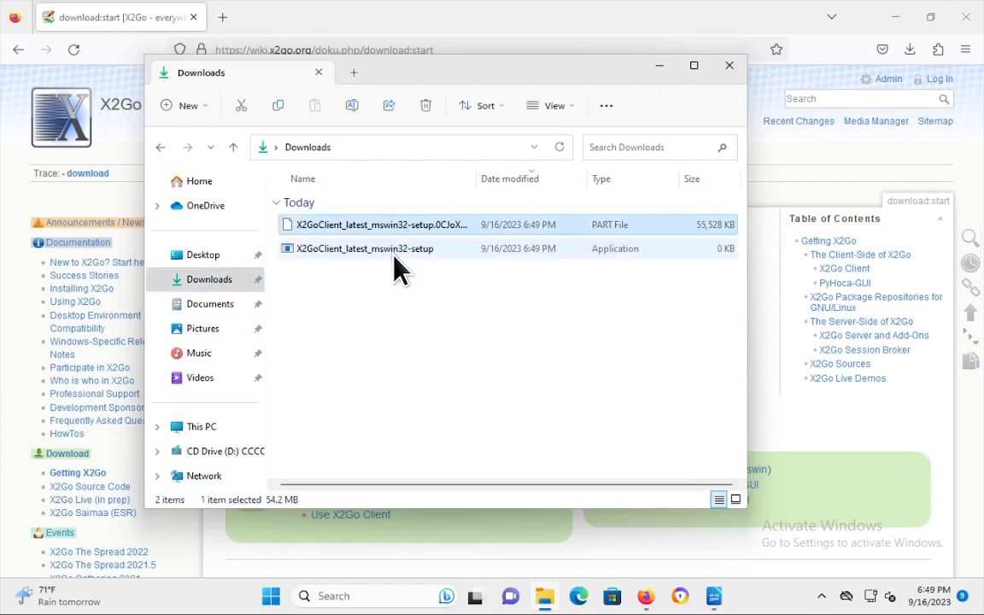
ctrl+click(395, 256)
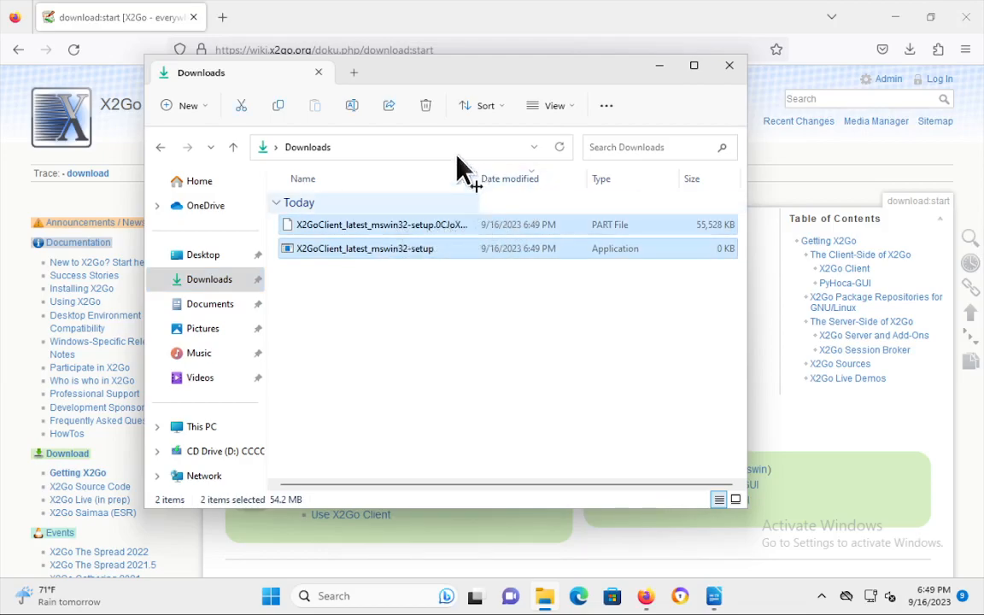
click(426, 106)
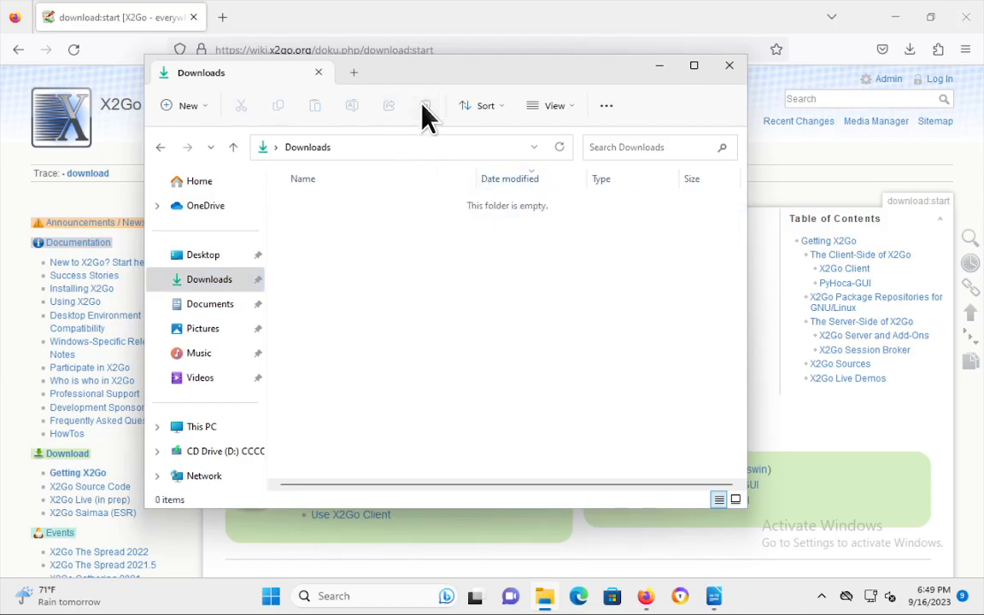
click(730, 66)
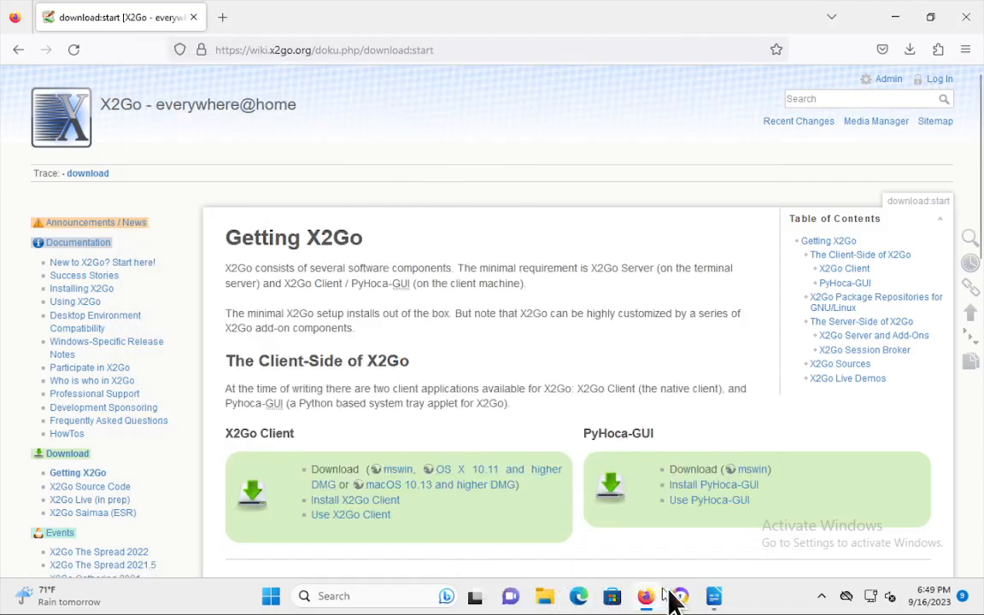
Switch to the video text document in LibreOffice Writer and copy the whole two-line X2Go client releases web address.
click(714, 597)
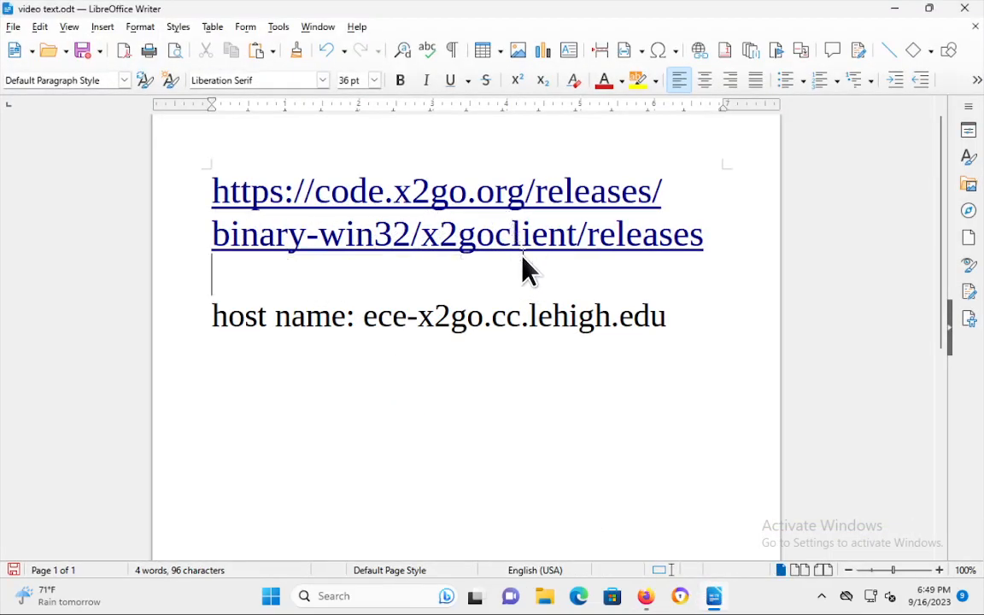
click(704, 243)
drag(660, 231, 265, 193)
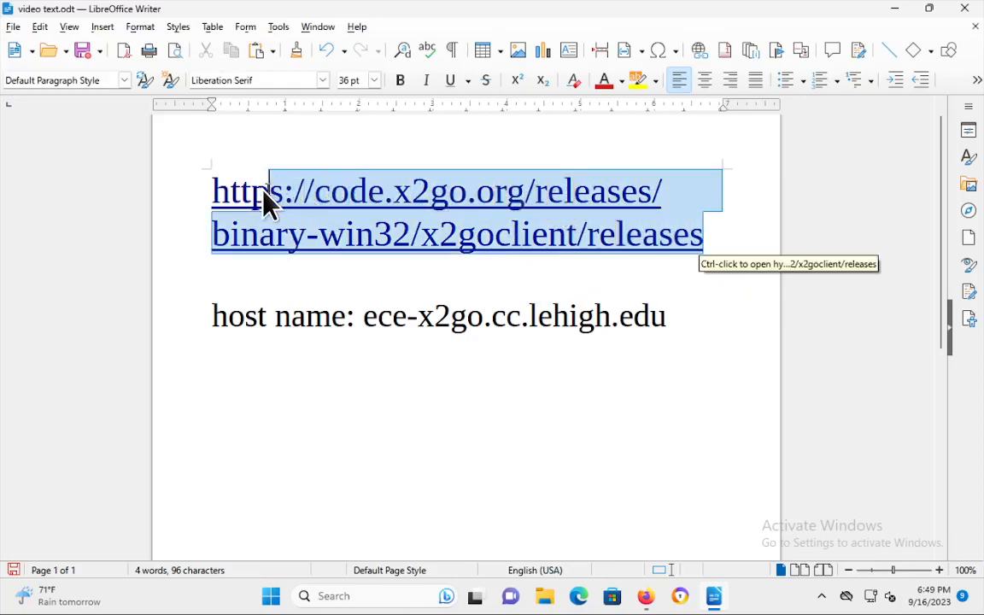
right_click(320, 208)
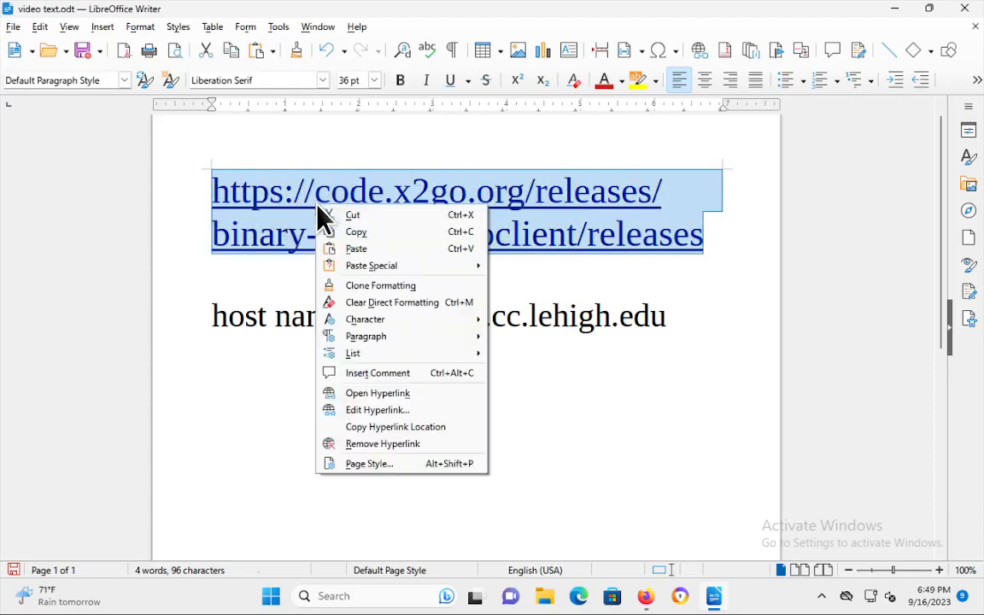
click(367, 233)
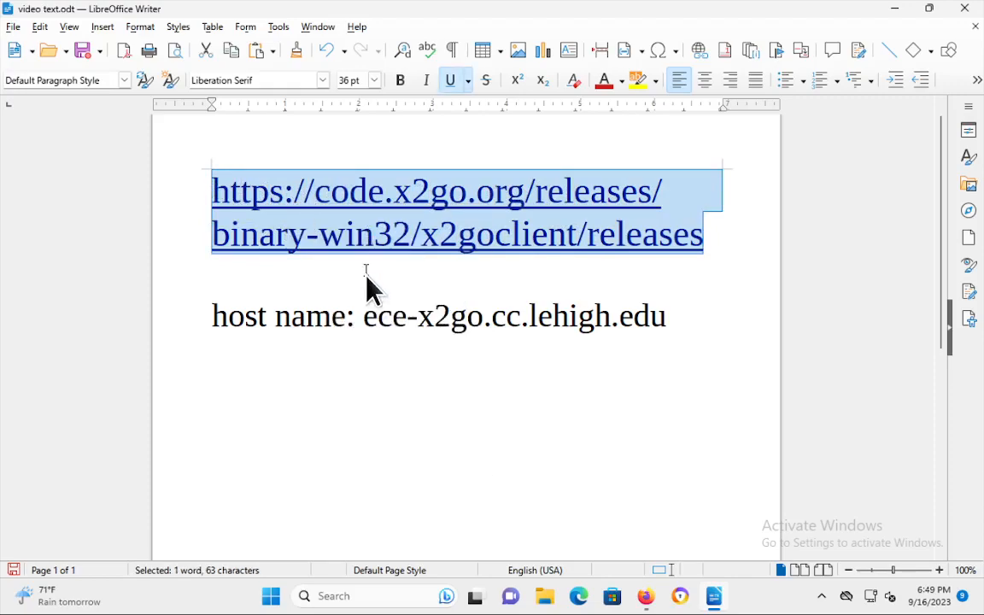
click(896, 13)
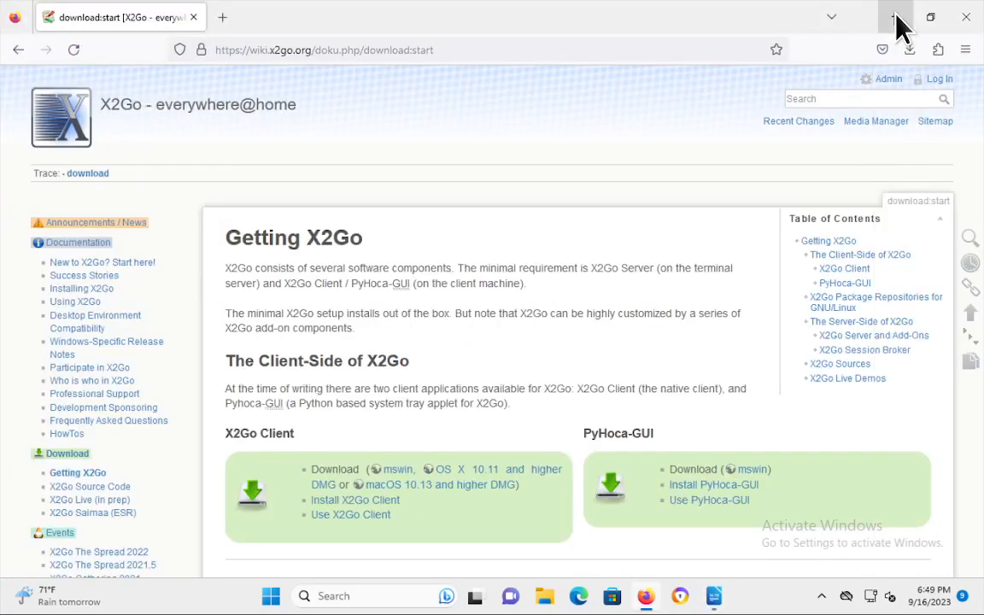
click(441, 49)
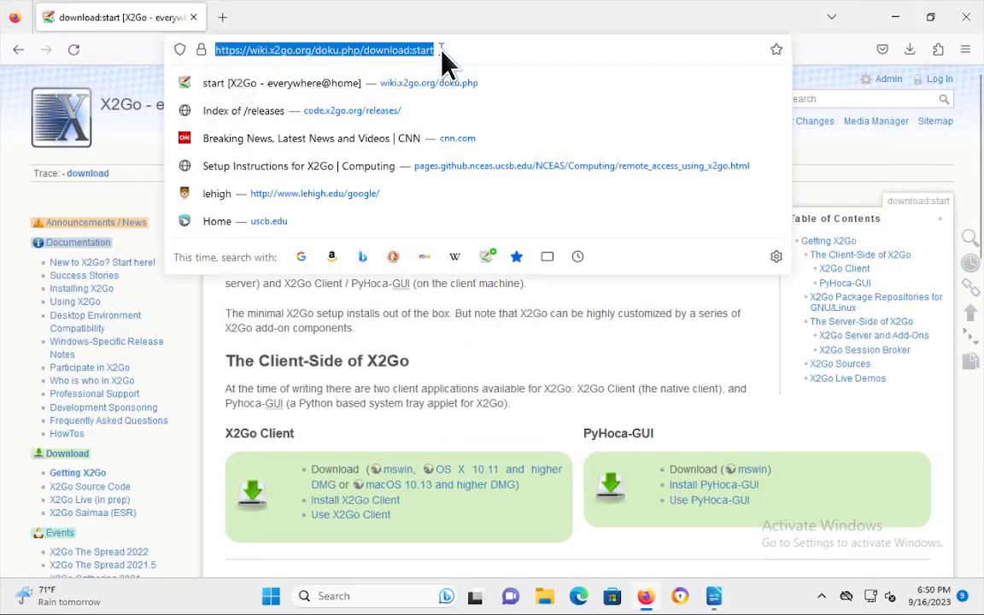
right_click(344, 53)
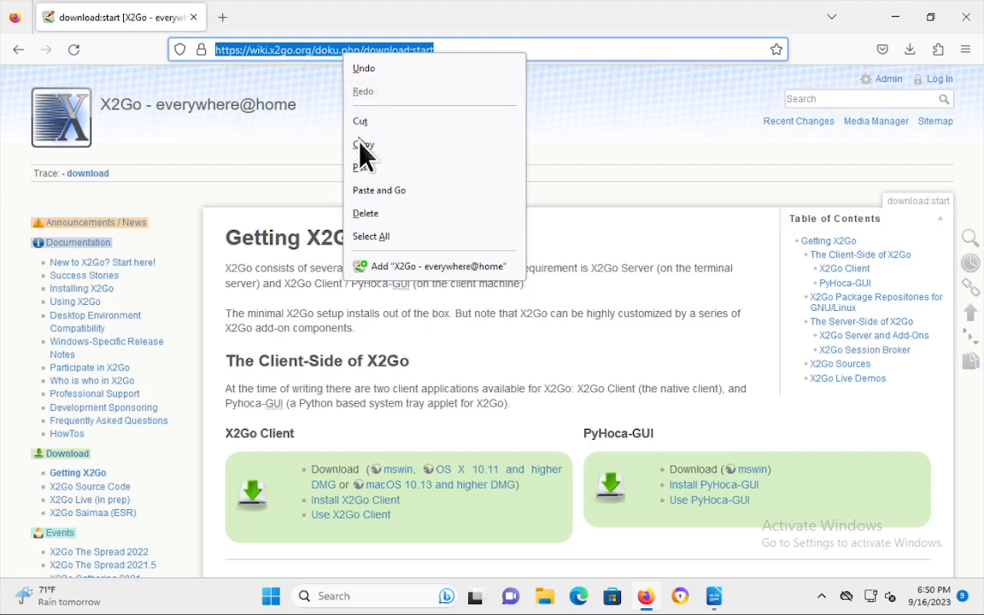
click(363, 167)
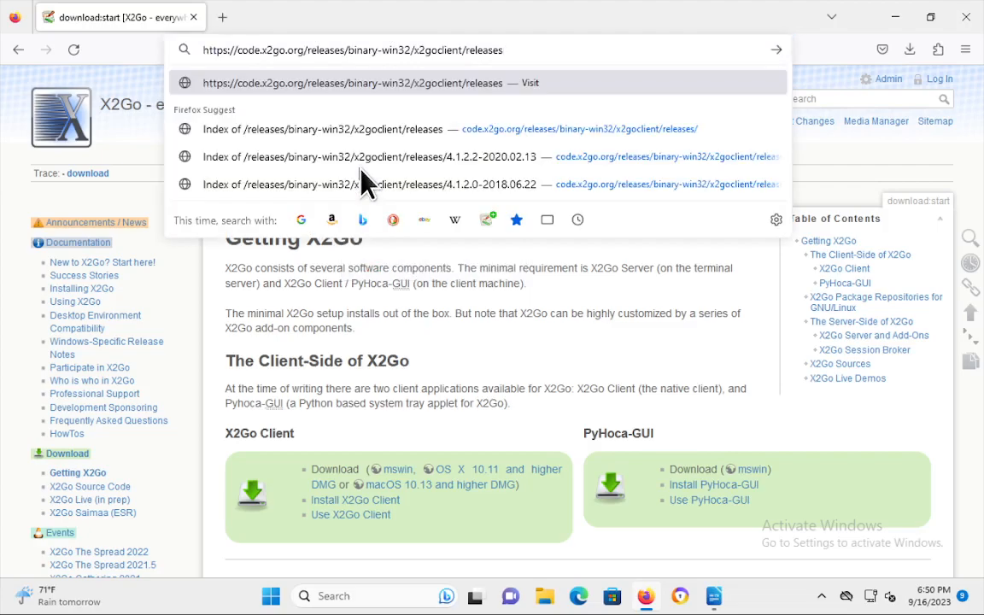
key(Return)
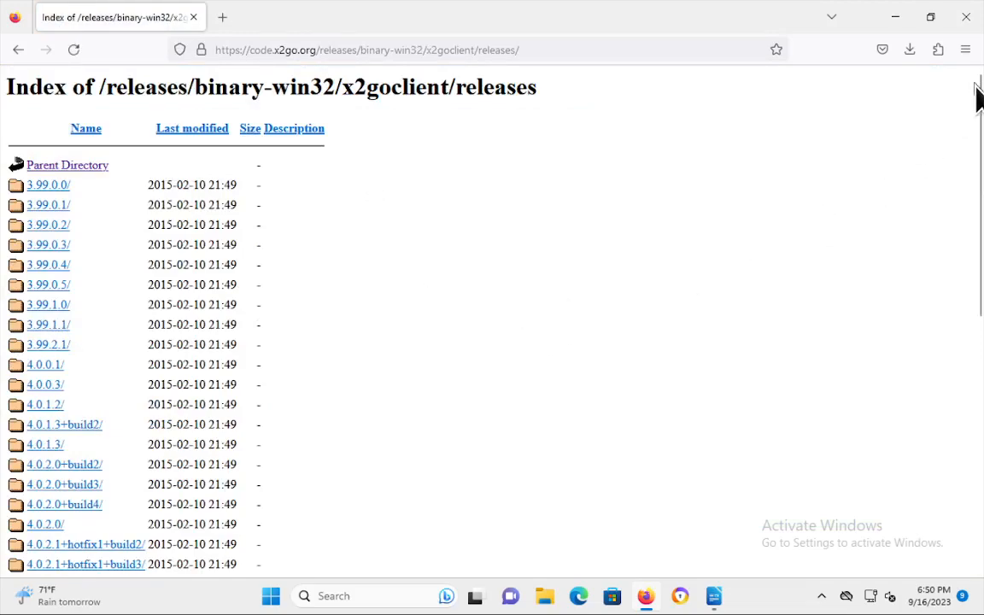
Open the 4.1.2.0-2018.06.22 release folder and download x2goclient-4.1.2.0-2018.06.22-setup.exe.
drag(977, 93, 977, 386)
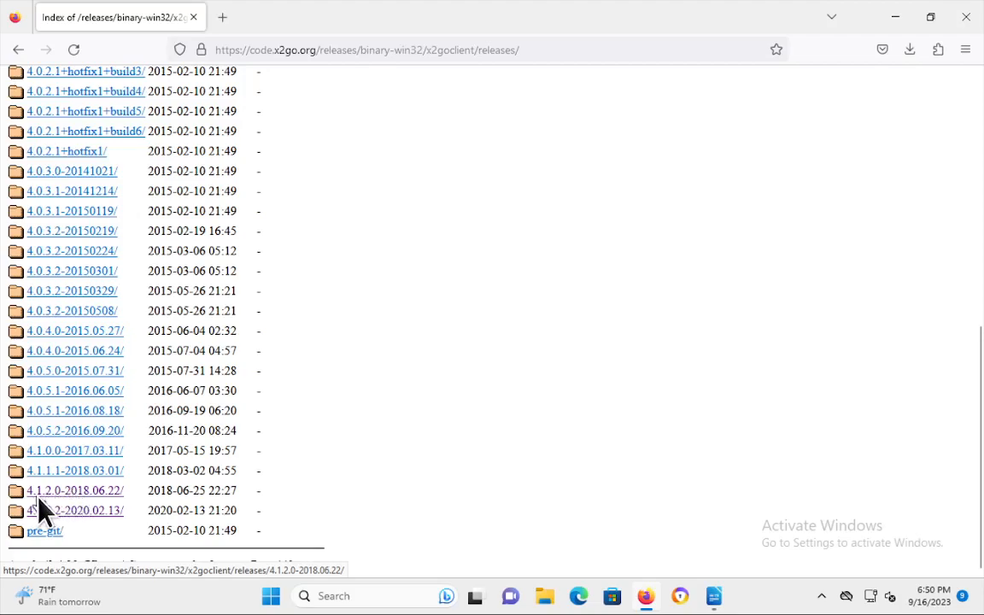
click(90, 492)
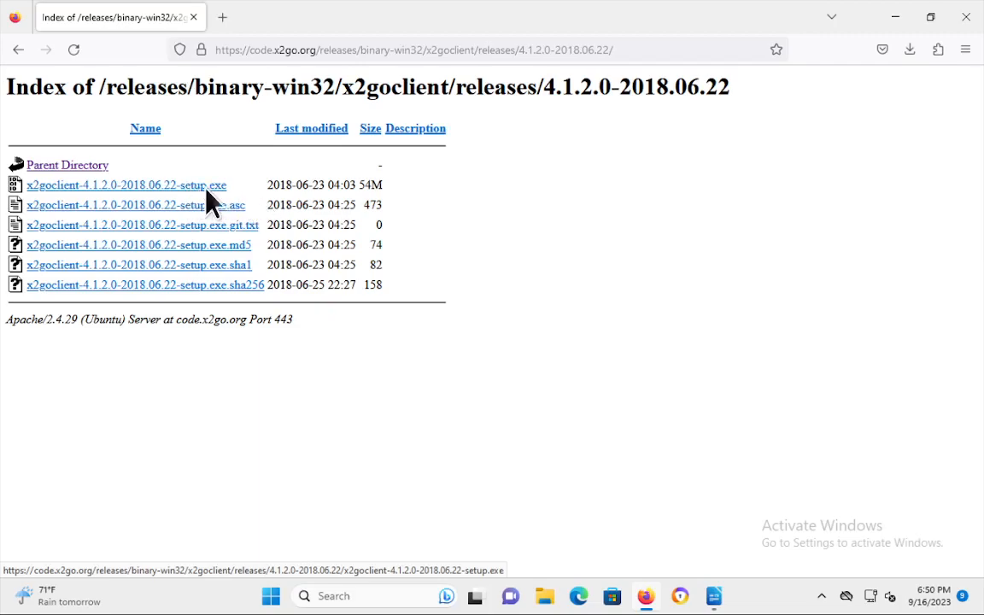
click(177, 197)
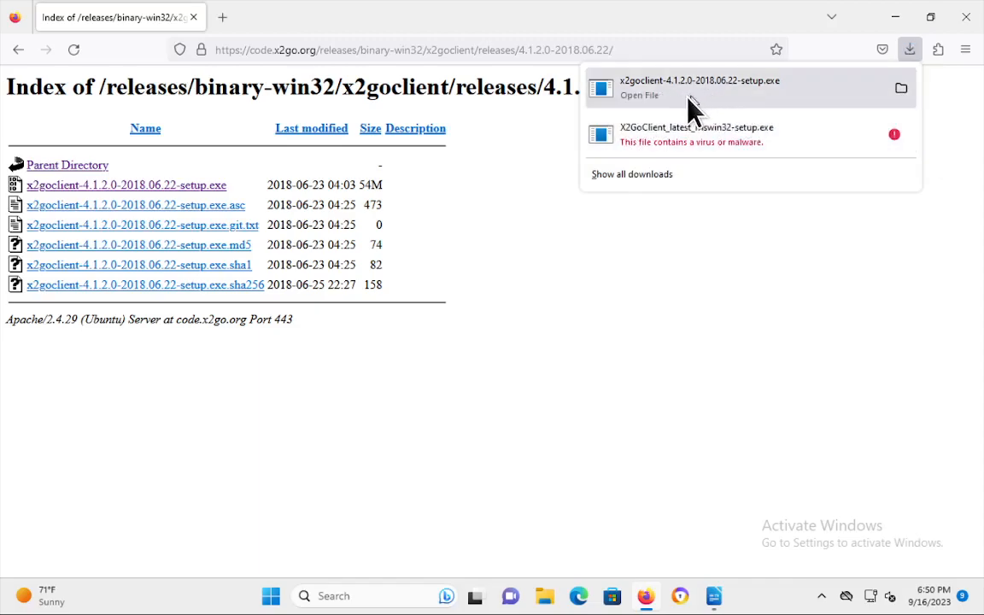
click(407, 34)
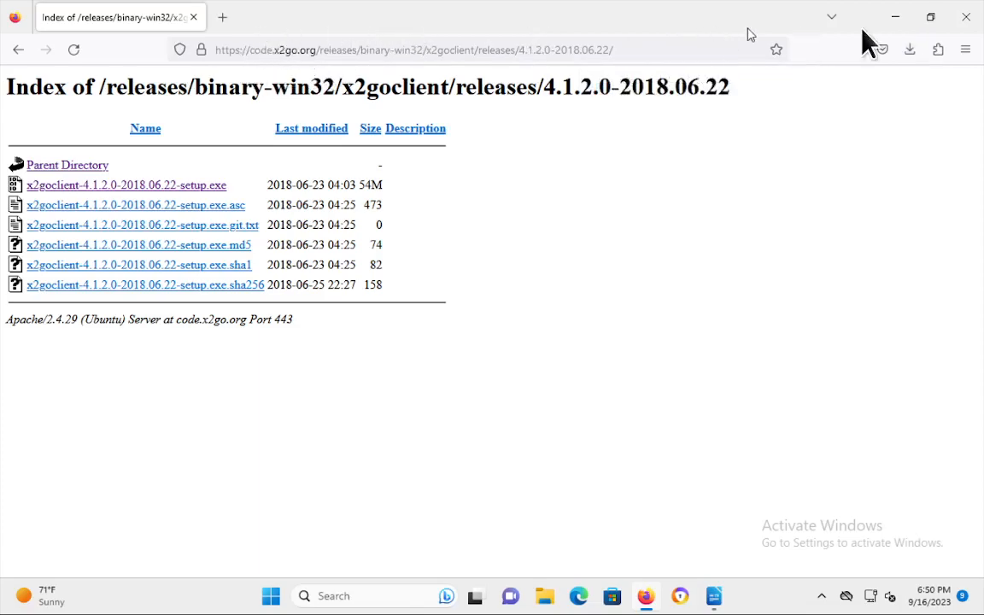
Close Firefox and run x2goclient-4.1.2.0-2018.06.22-setup from the Downloads folder in File Explorer, allowing it to make changes to the device.
click(962, 17)
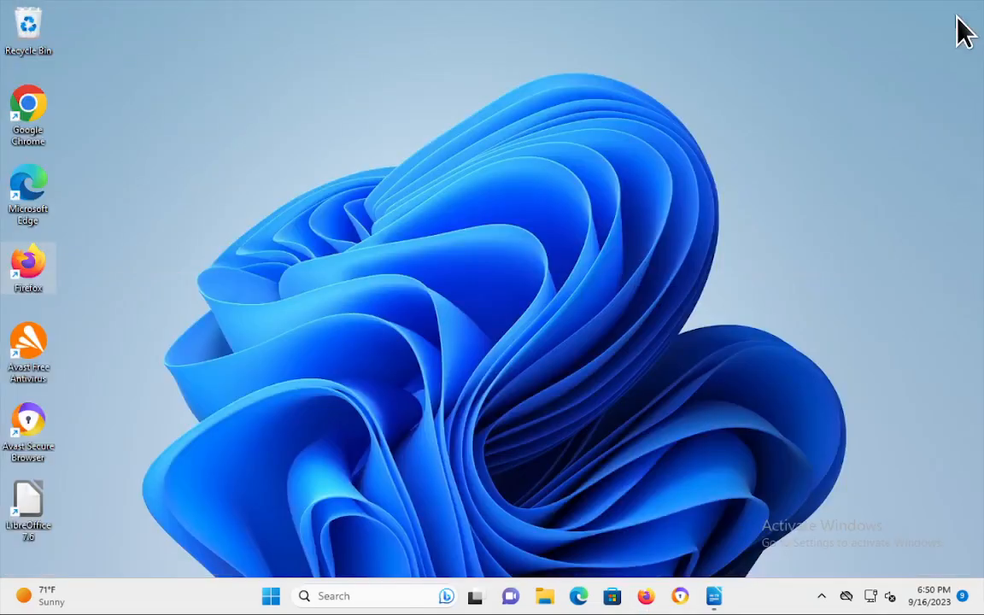
right_click(272, 599)
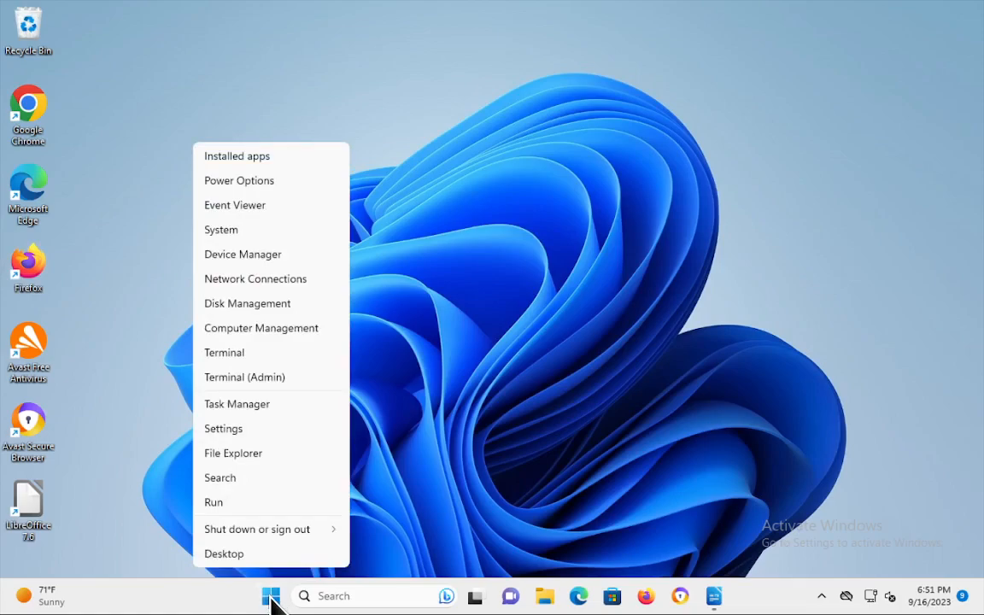
click(241, 453)
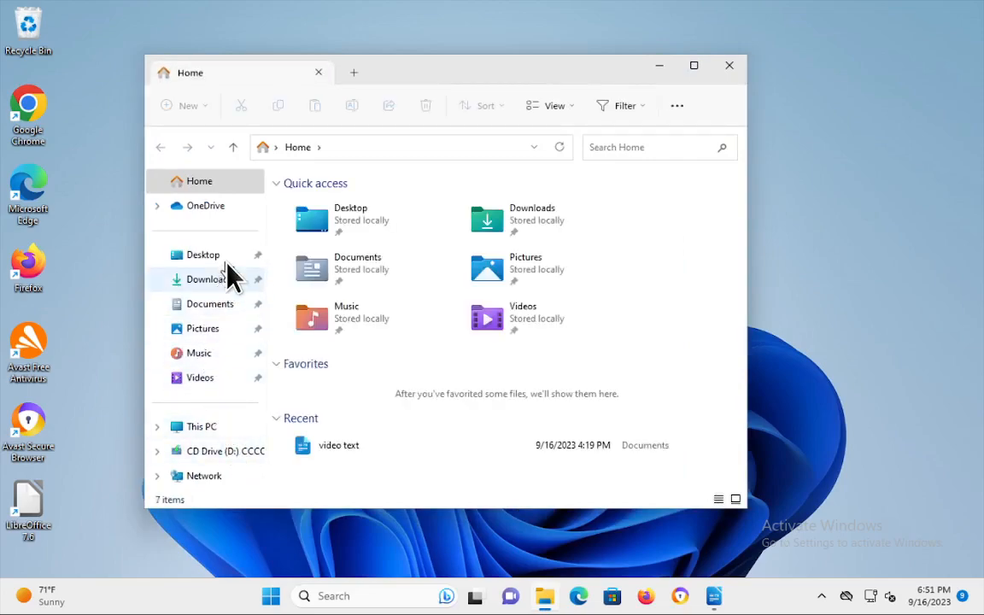
click(223, 283)
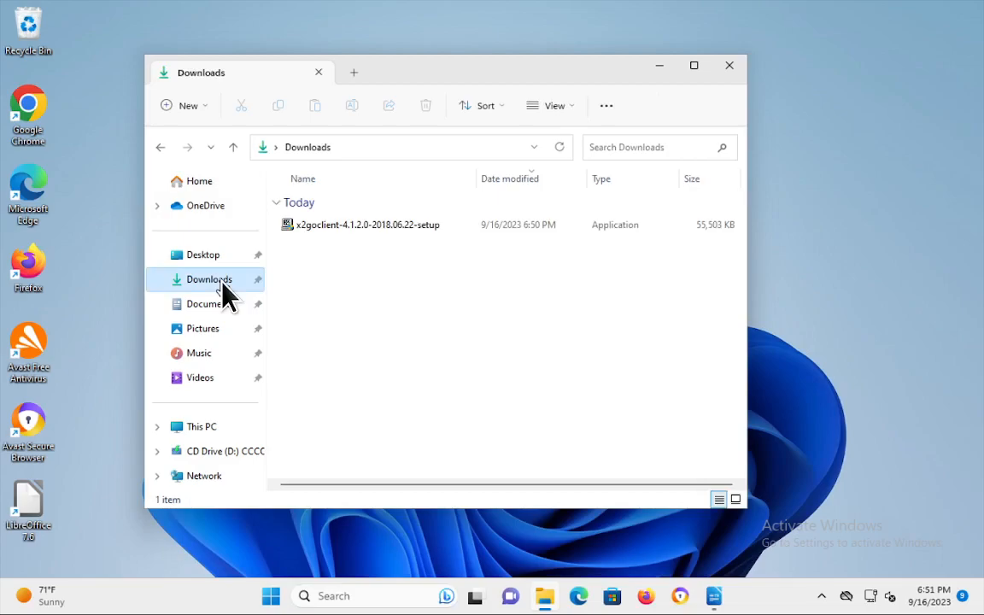
double_click(329, 228)
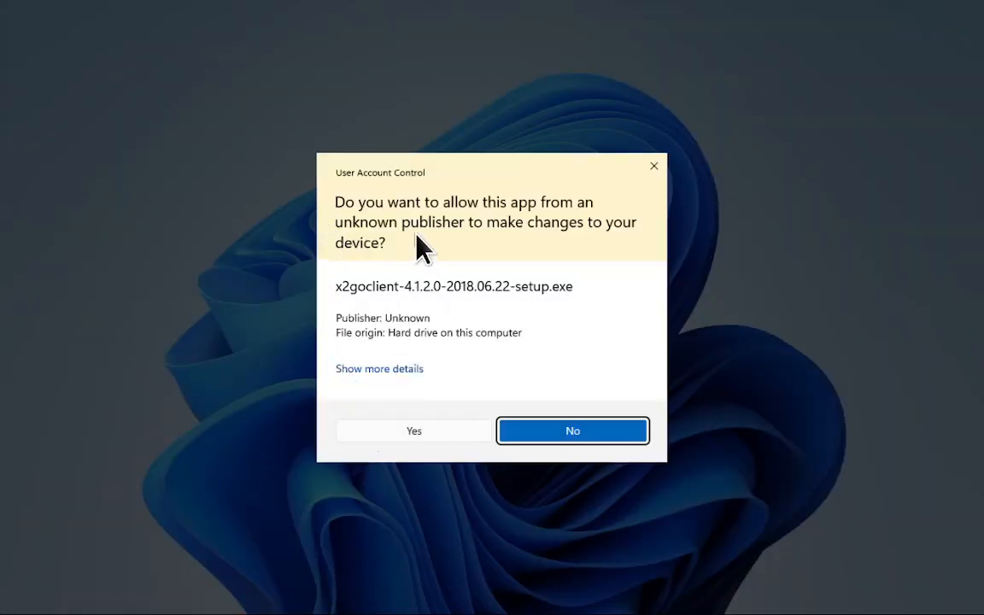
click(412, 433)
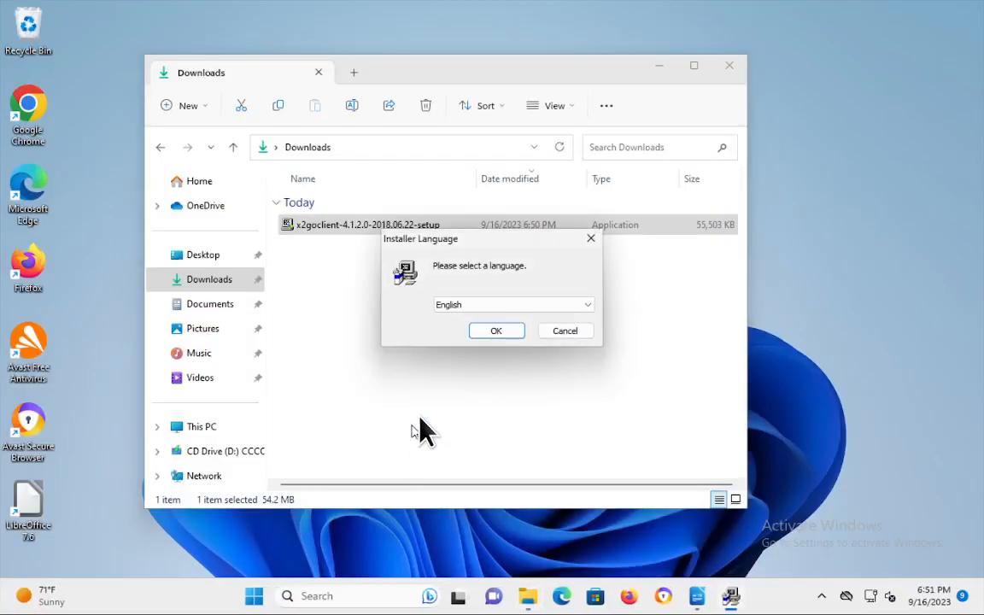
Install x2goclient in English, accepting the license, with the Recommended components, the default destination folder and the X2Go Client for Windows Start Menu folder.
click(493, 327)
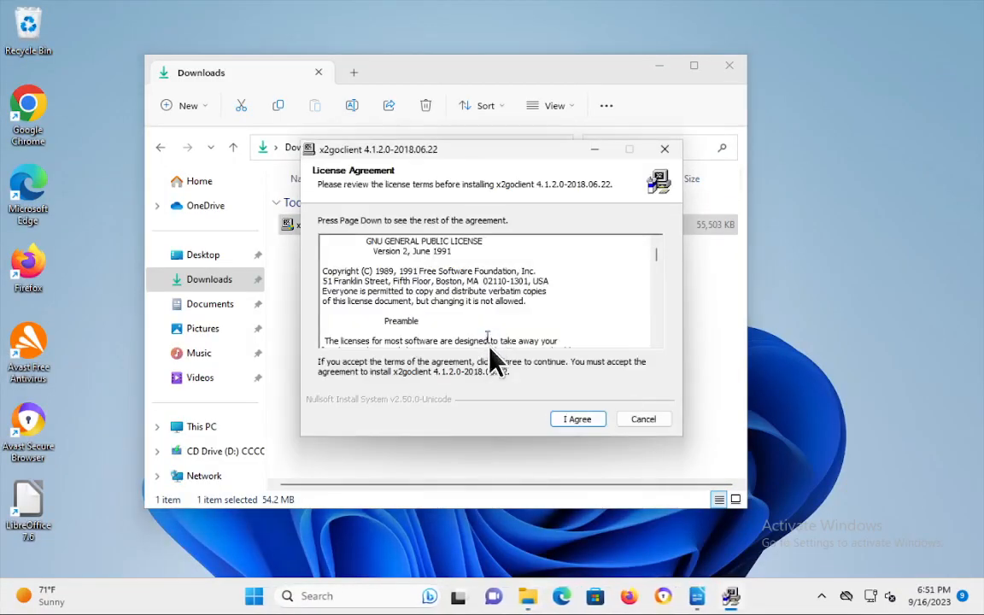
click(580, 432)
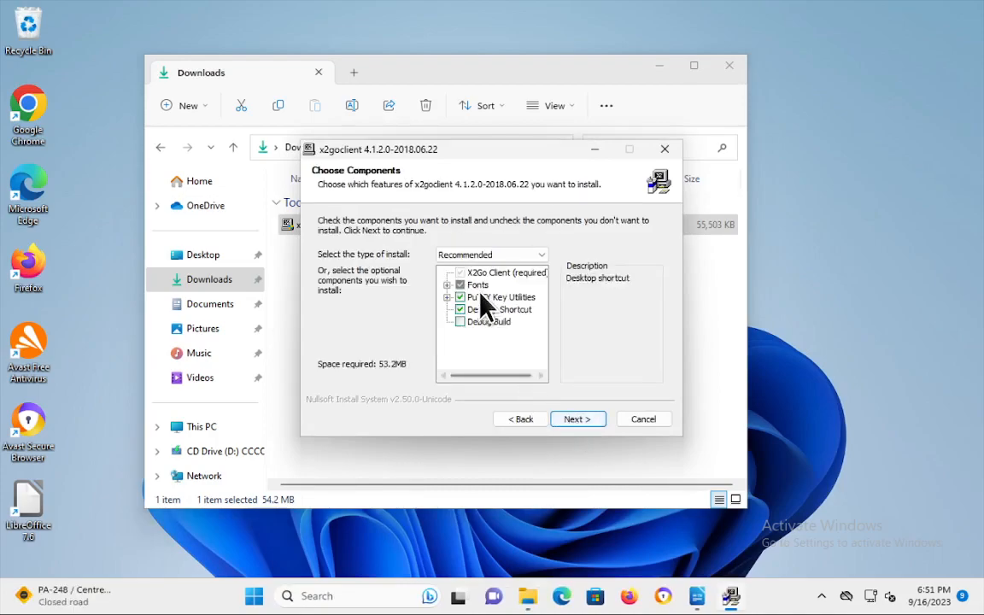
click(580, 420)
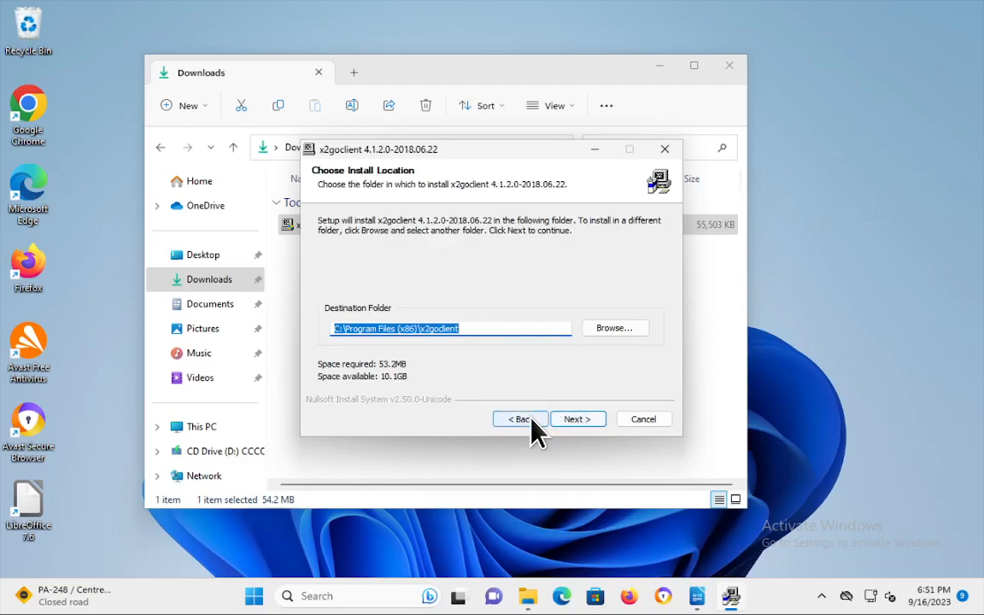
click(588, 419)
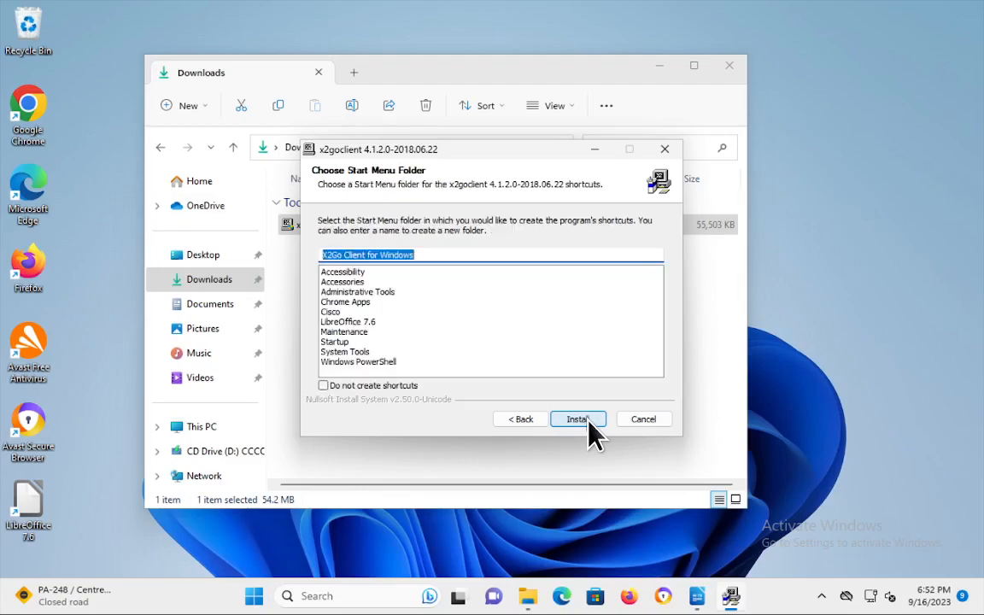
click(588, 419)
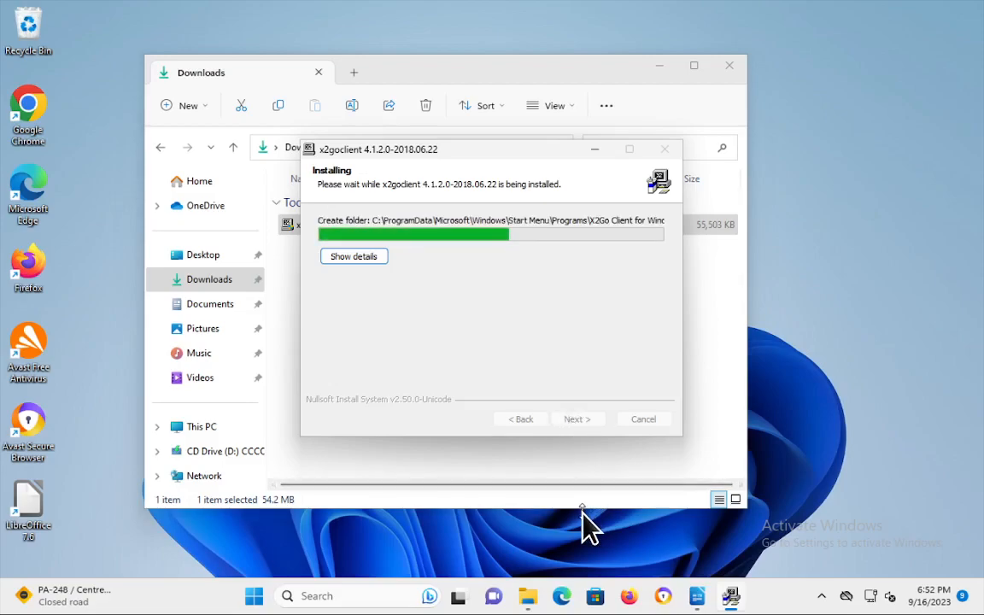
Check the Cisco AnyConnect VPN status, and close the completed x2goclient setup and the Downloads folder window.
click(822, 597)
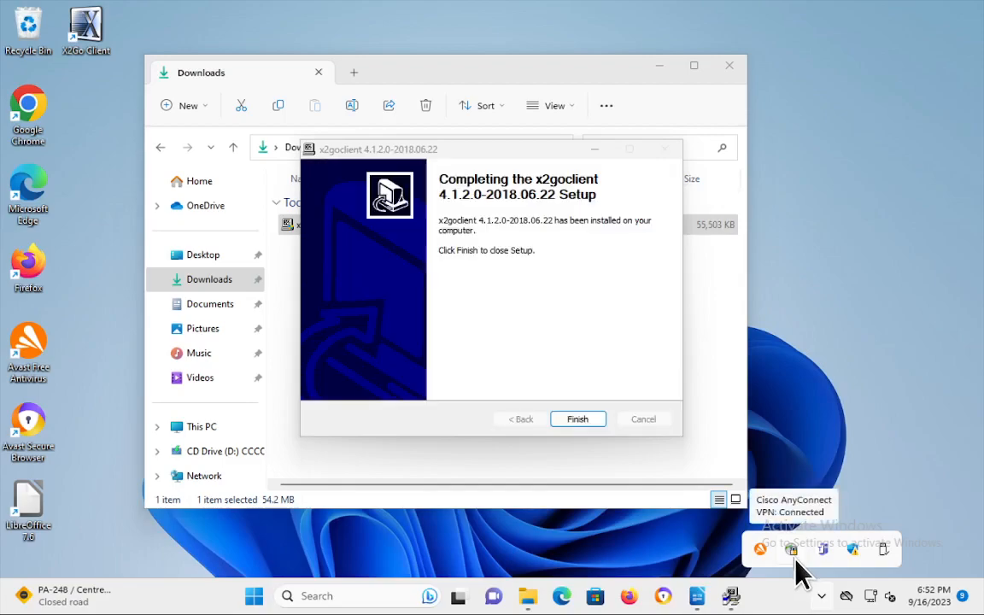
click(880, 406)
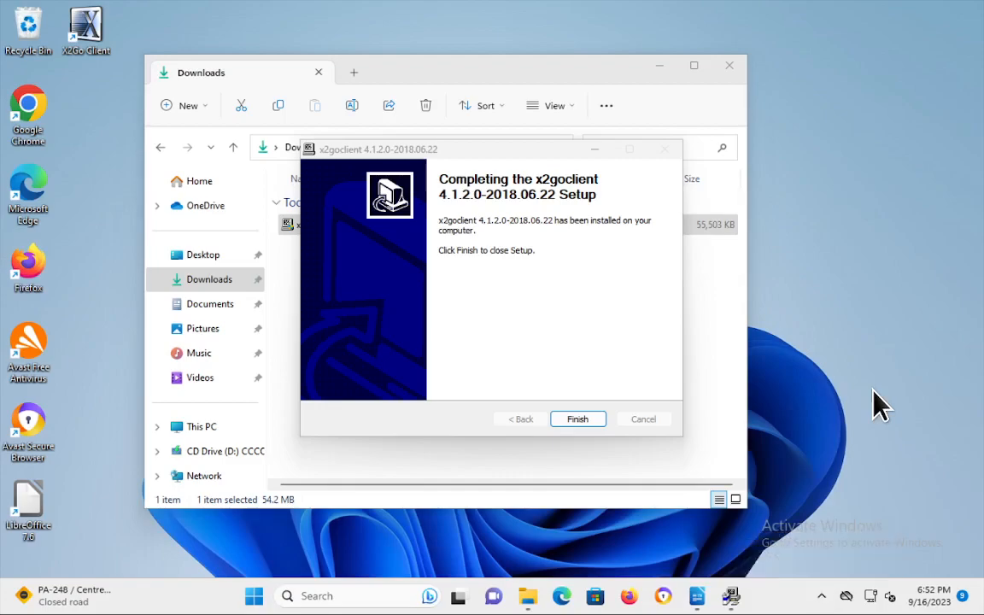
click(580, 420)
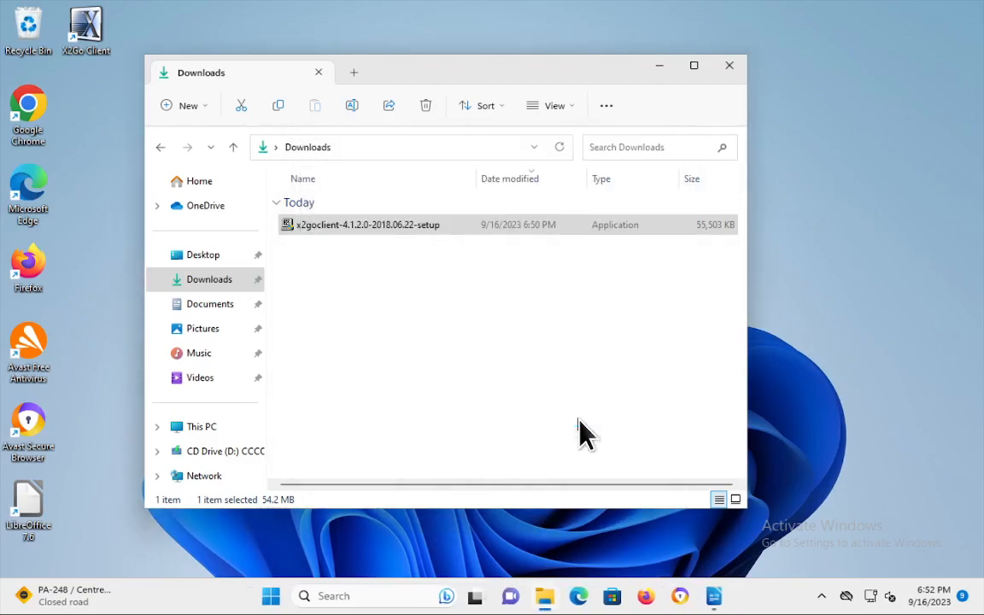
click(731, 67)
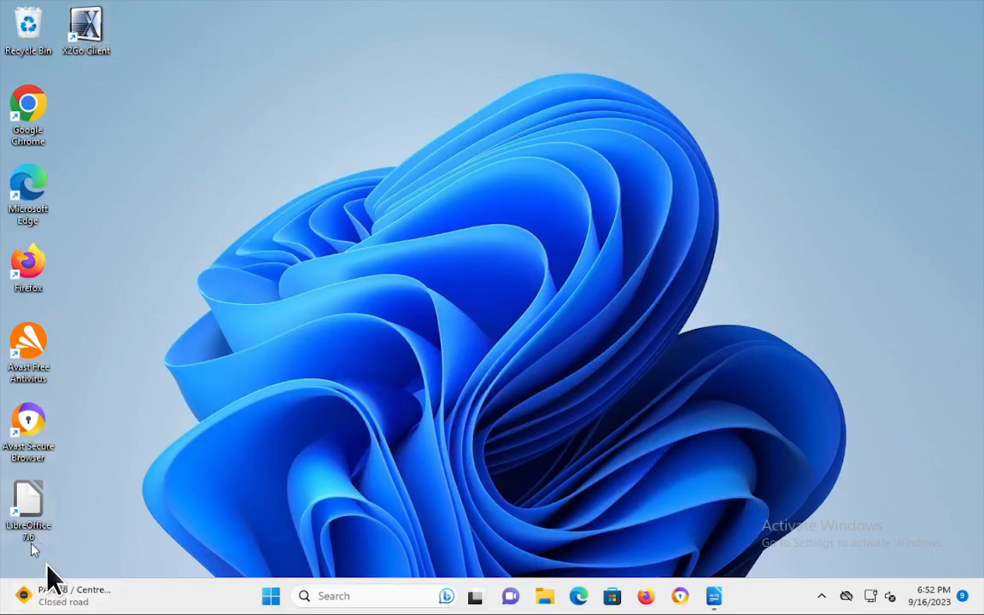
Examine the contents of the X2Go Client for Windows folder in the full list of installed apps.
click(271, 597)
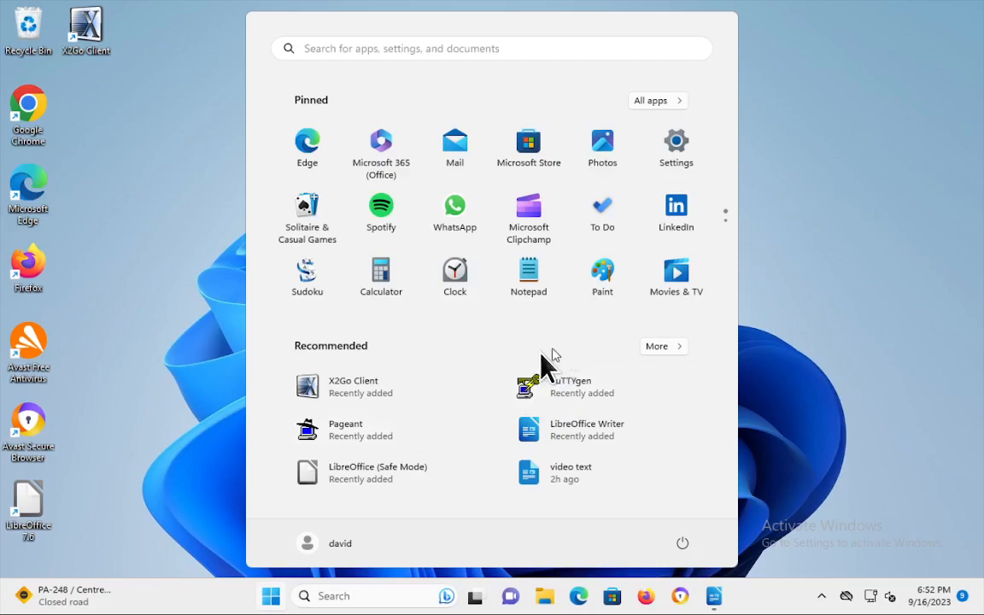
click(658, 105)
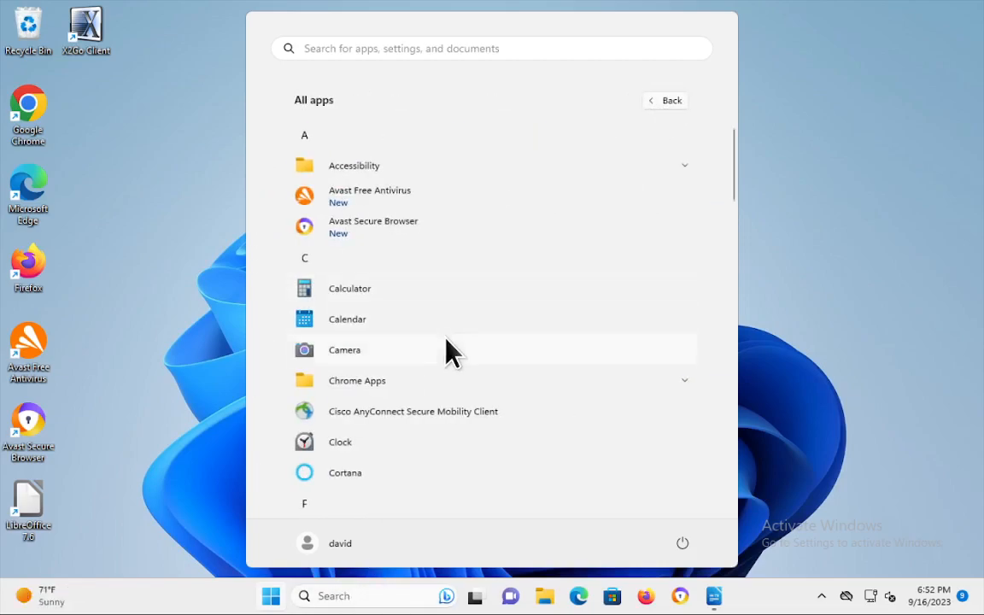
scroll(448, 343, down, 4)
scroll(454, 337, down, 10)
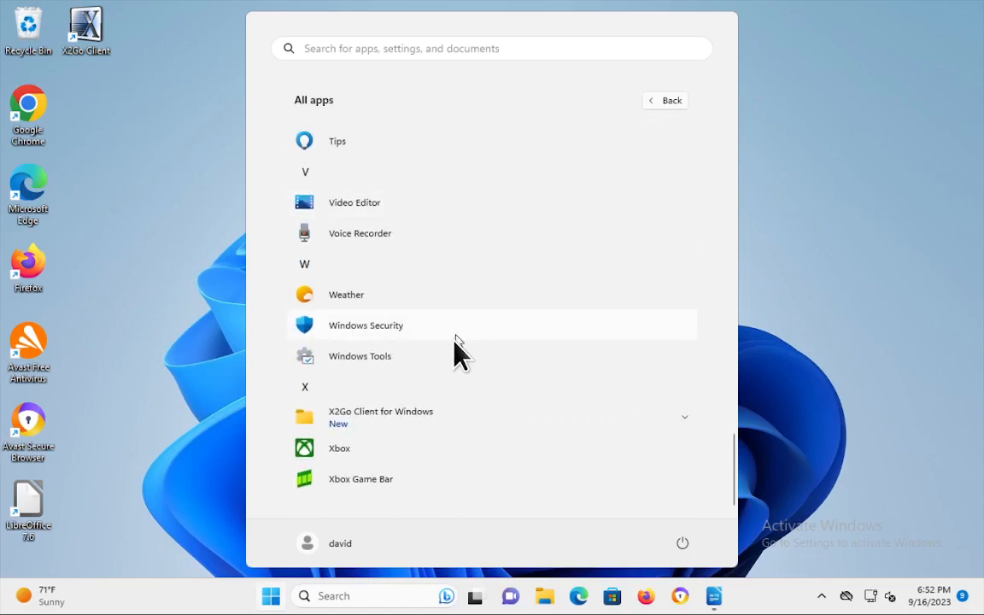
click(342, 424)
click(346, 430)
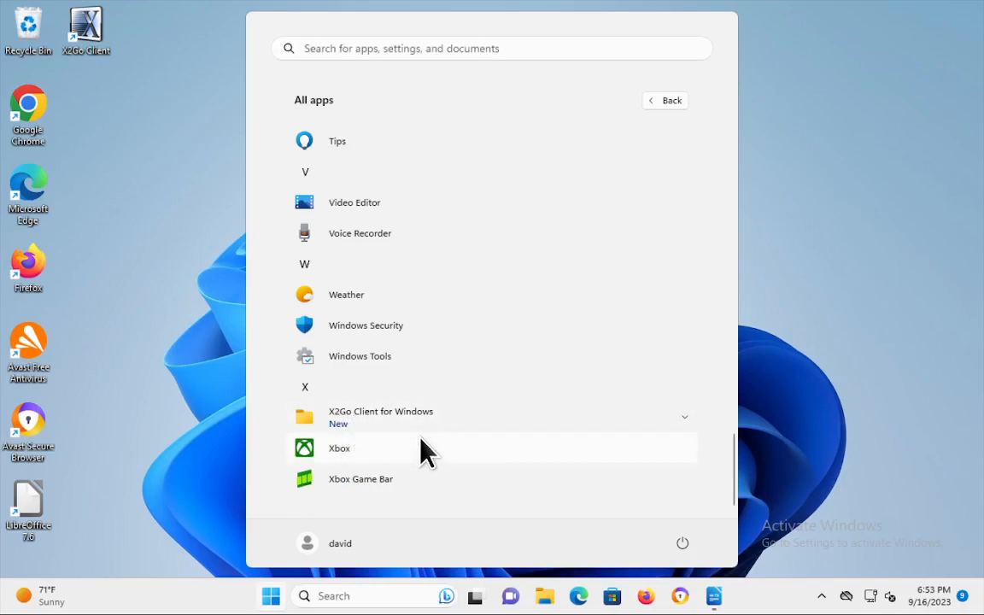
click(360, 422)
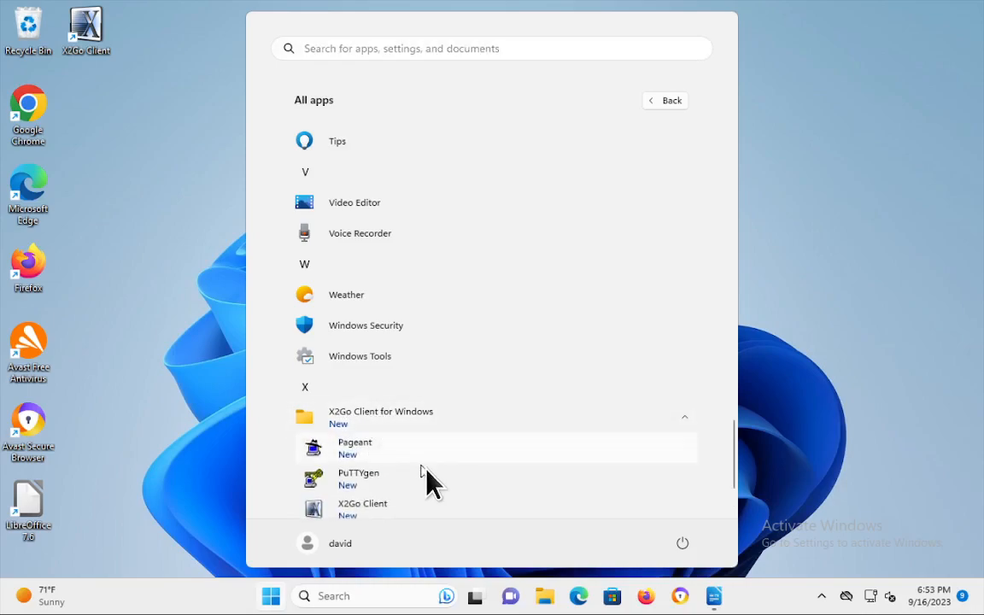
click(180, 350)
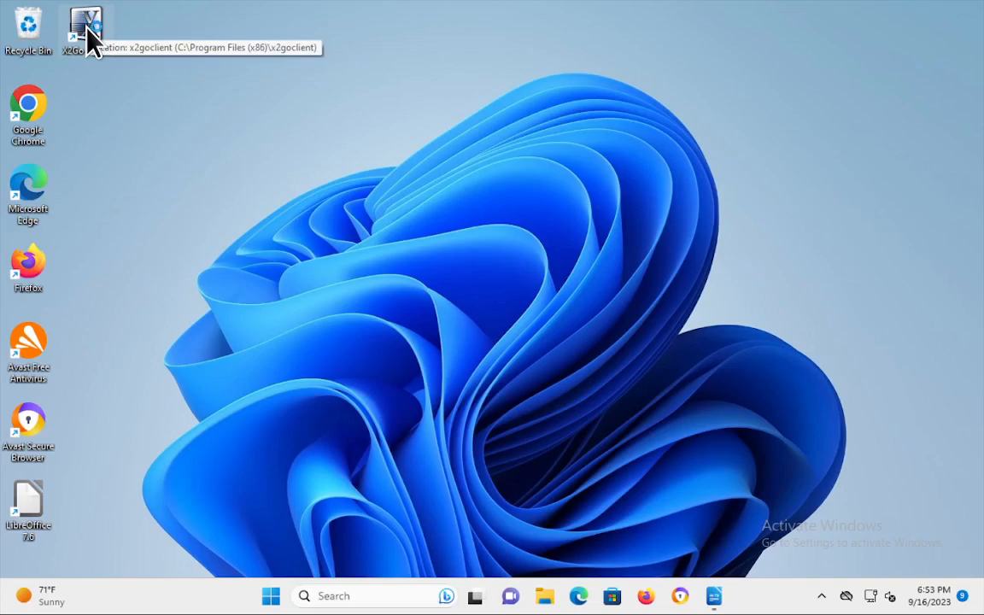
Start X2Go Client from its desktop shortcut and close the console window and the PulseAudio warning.
double_click(86, 27)
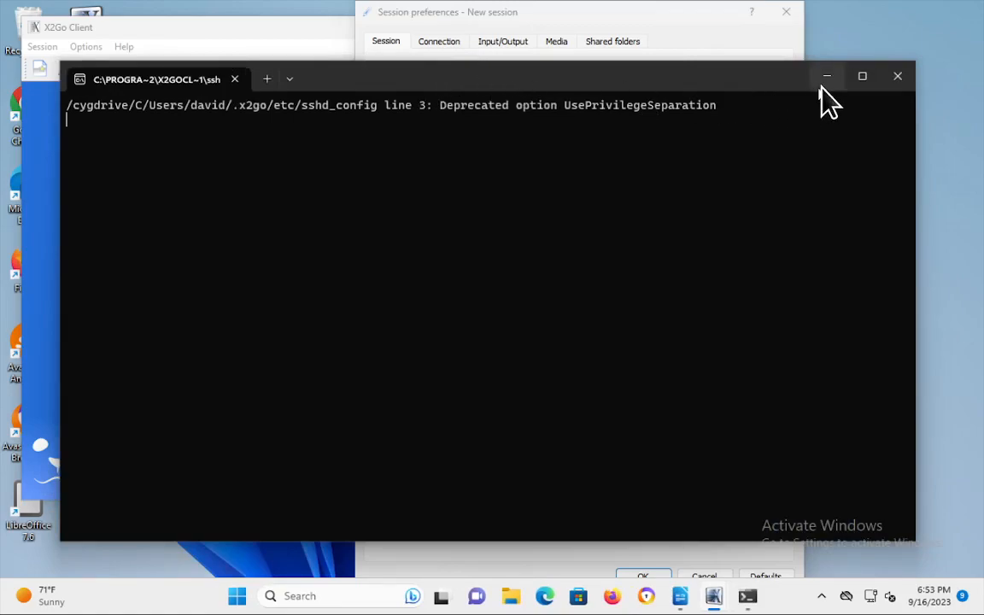
click(899, 77)
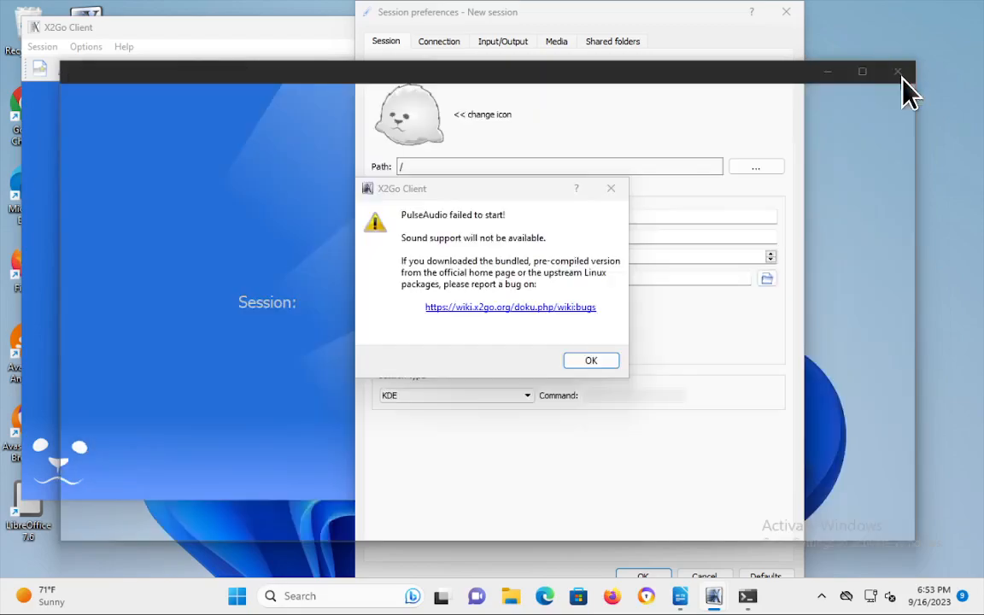
click(611, 191)
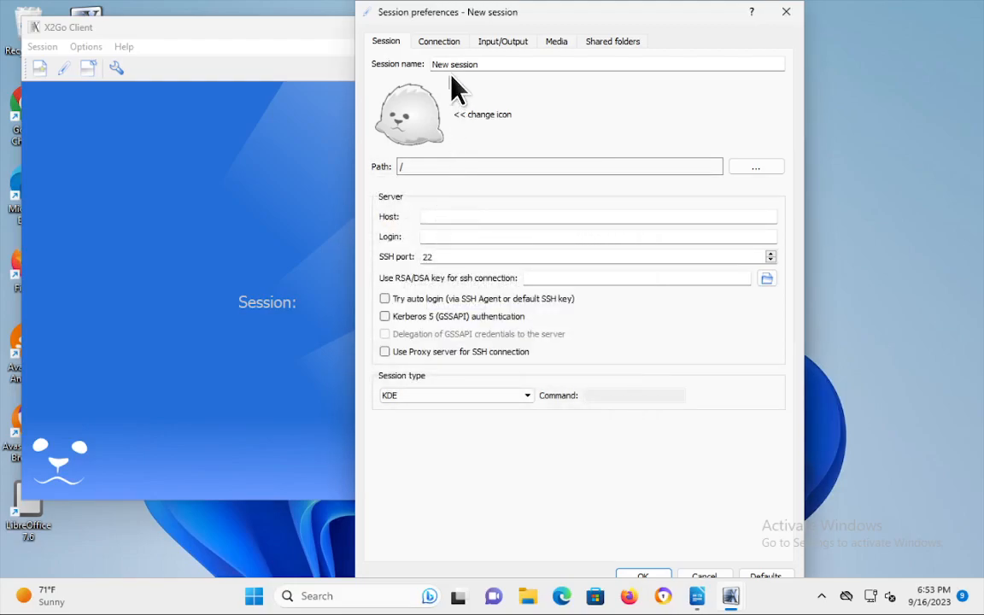
Replace the default name of the new session with ece-x2go.
click(535, 58)
key(BackSpace)
key(BackSpace)
key(BackSpace)
key(BackSpace)
key(BackSpace)
key(BackSpace)
key(BackSpace)
key(BackSpace)
key(BackSpace)
key(BackSpace)
key(BackSpace)
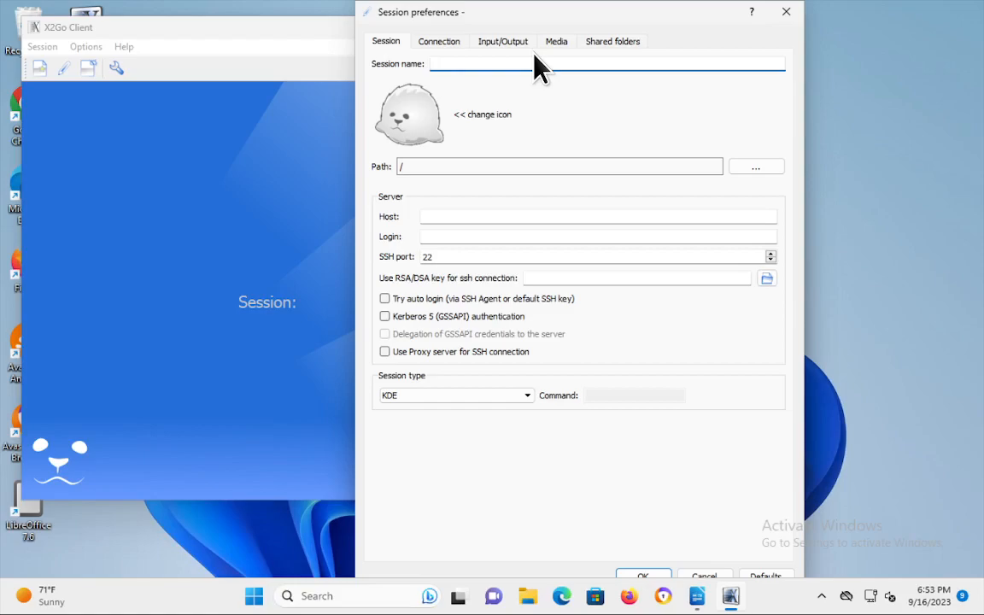
text(ece-x2go)
Set the session's host to ece-x2go.cc.lehigh.edu and enter the account's login ID.
click(474, 217)
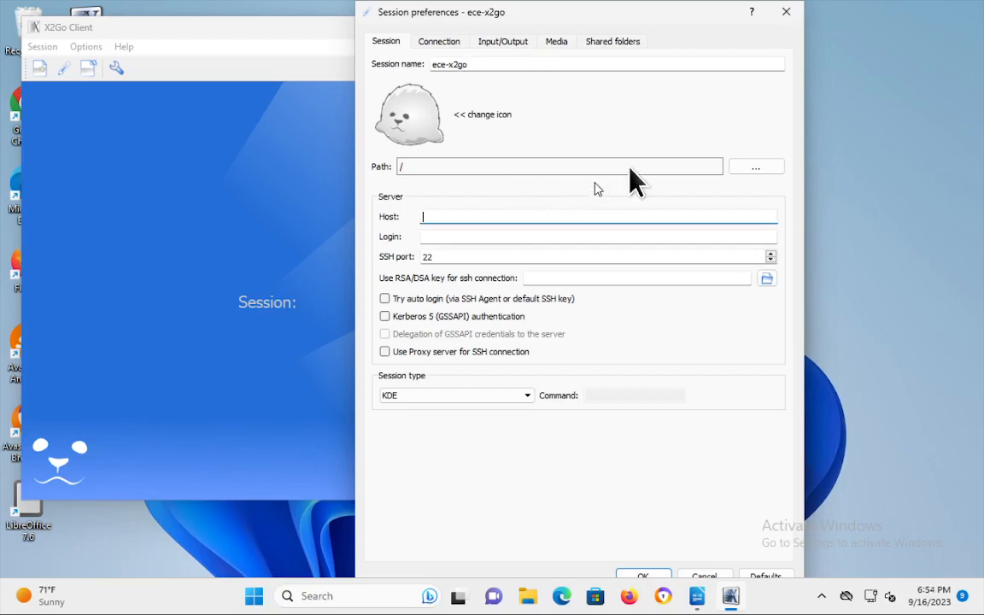
text(ec)
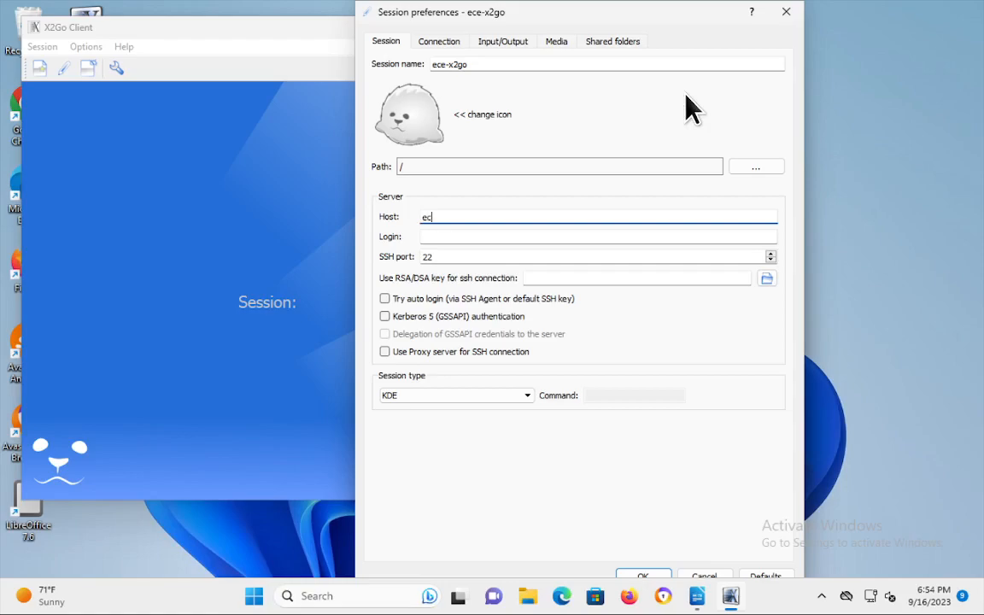
text(e-x2go.cc.lehigh.edu)
key(Tab)
text(x00513)
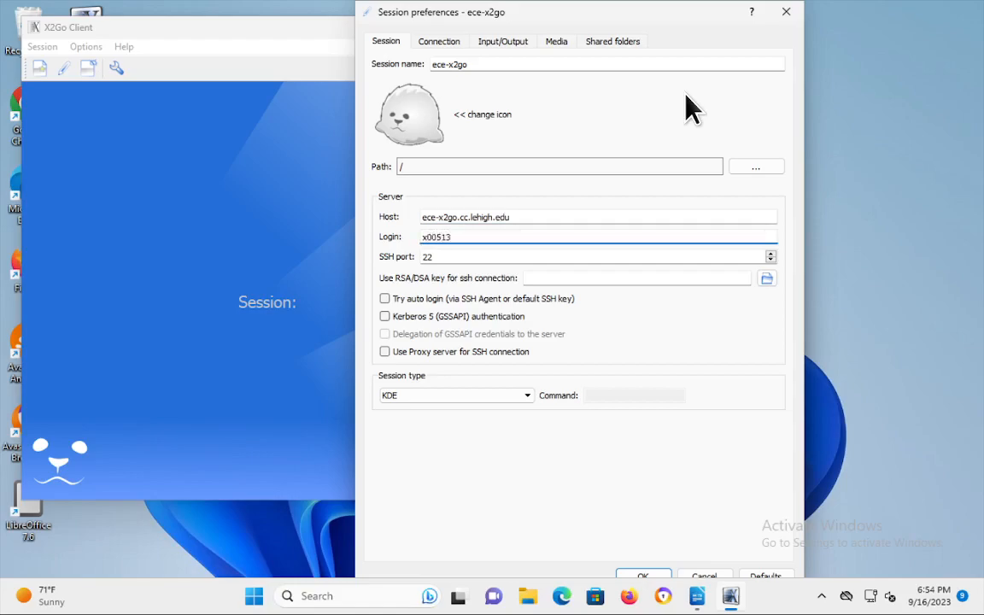
Set the session type to XFCE and save the session preferences.
click(530, 395)
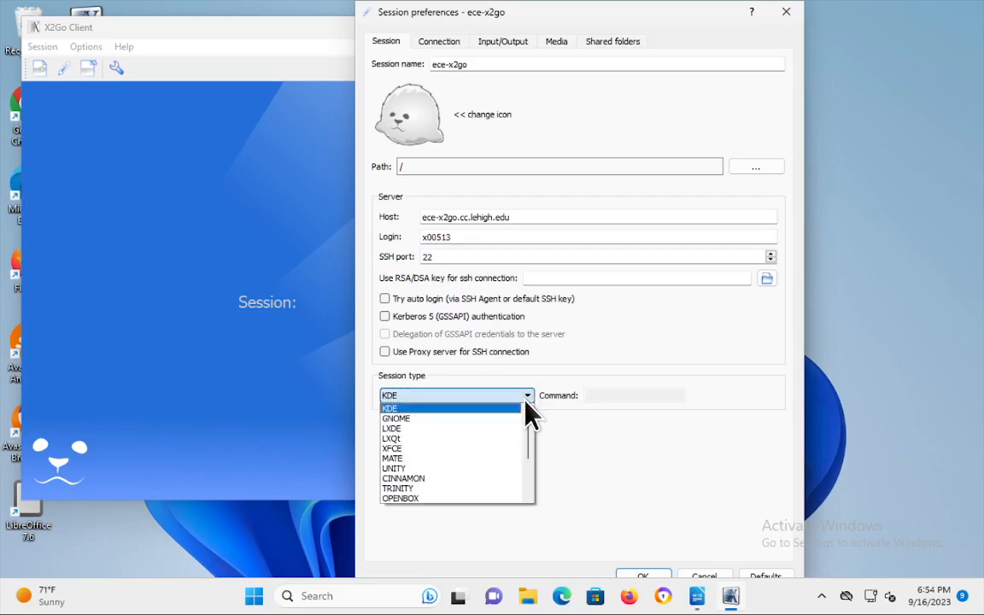
click(489, 465)
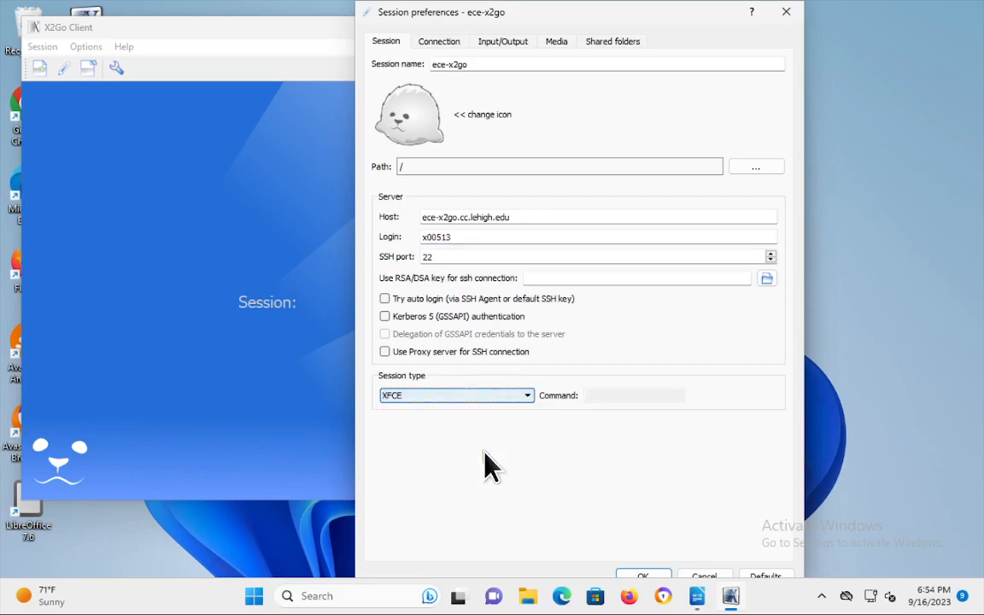
click(645, 579)
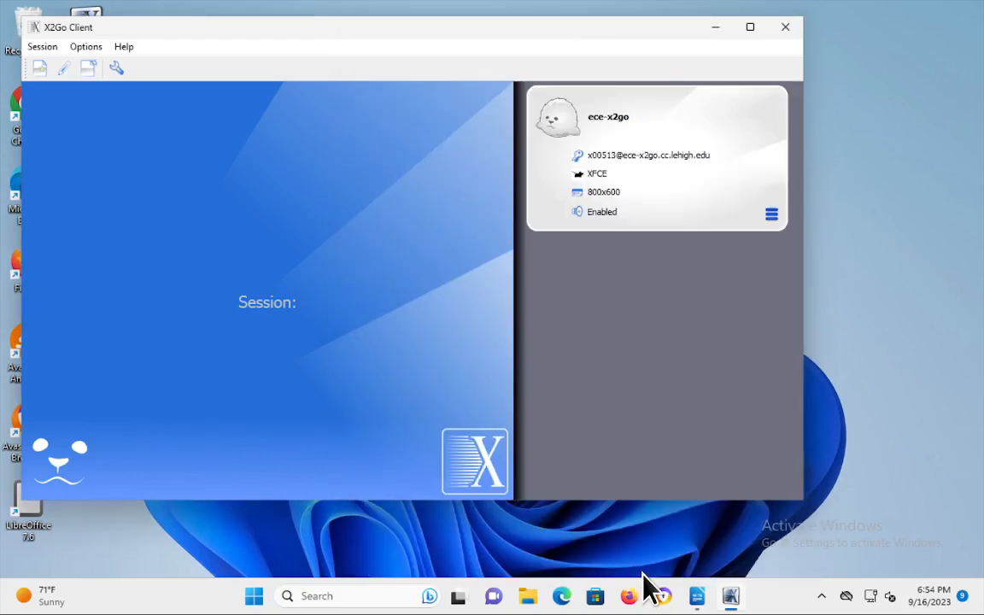
Log in to the ece-x2go session with the account password and trust the server's host key.
click(604, 191)
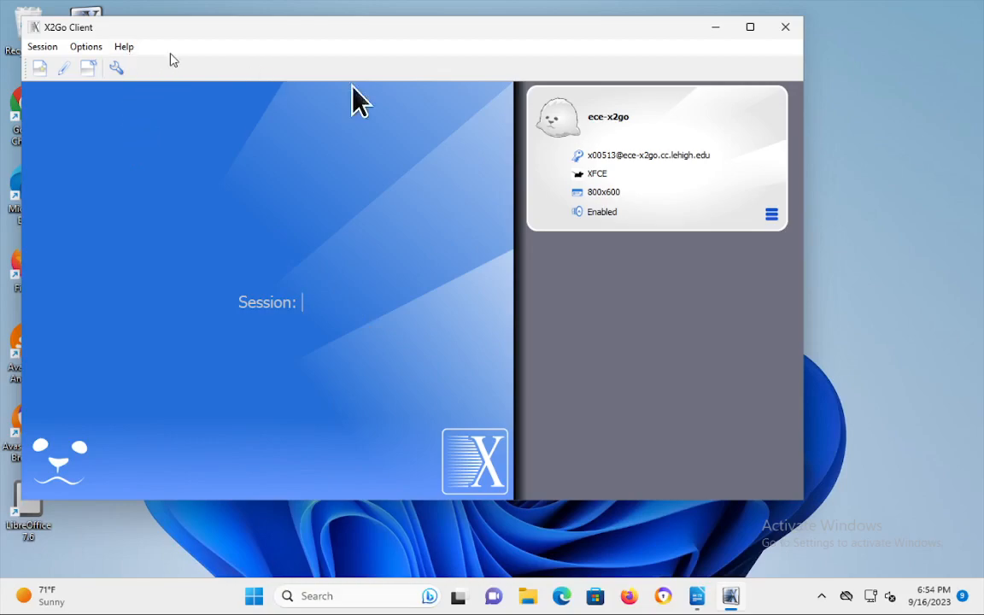
click(616, 120)
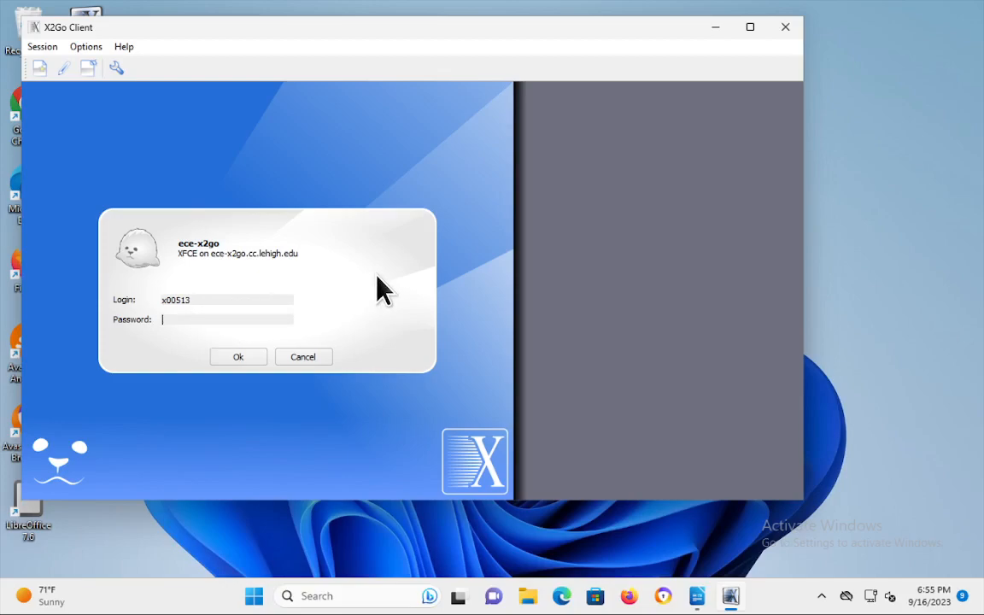
text(************)
key(Return)
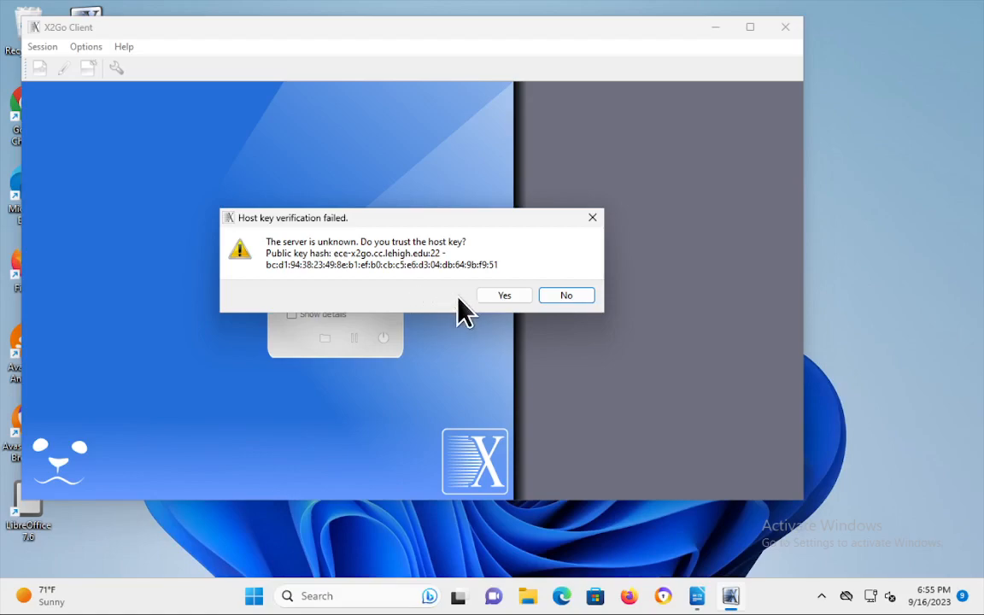
click(508, 298)
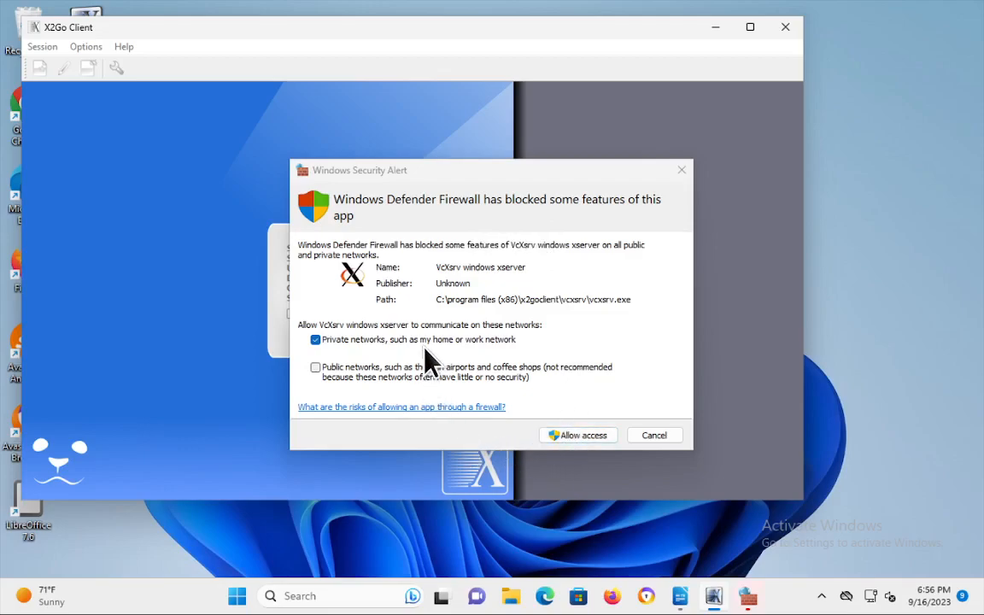
Allow VcXsrv windows xserver through the firewall on private networks and dismiss the PulseAudio warning.
click(583, 438)
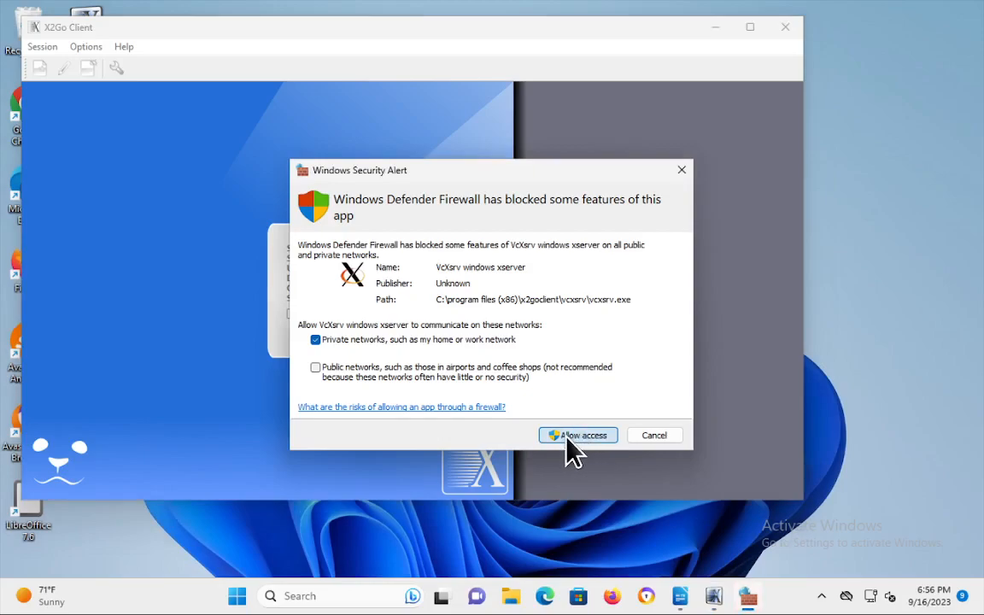
click(568, 437)
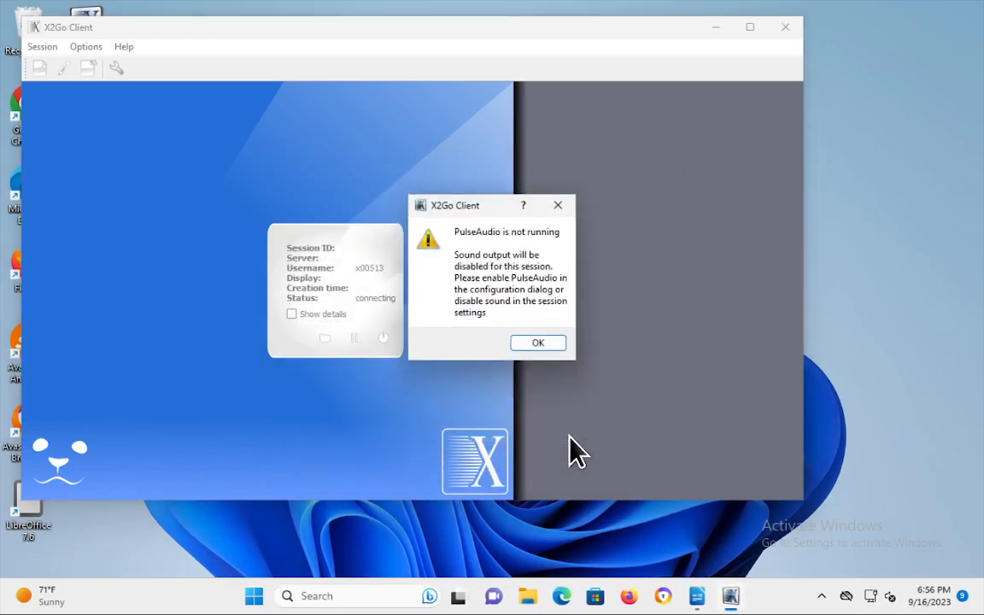
click(539, 345)
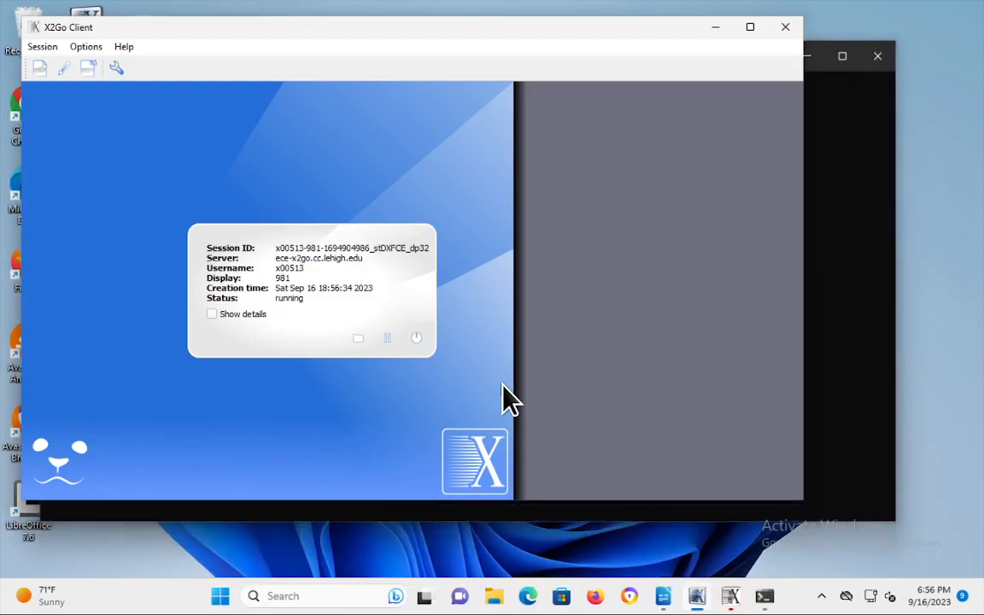
Bring the remote XFCE desktop window to the front and enlarge it to cover most of the screen.
click(764, 598)
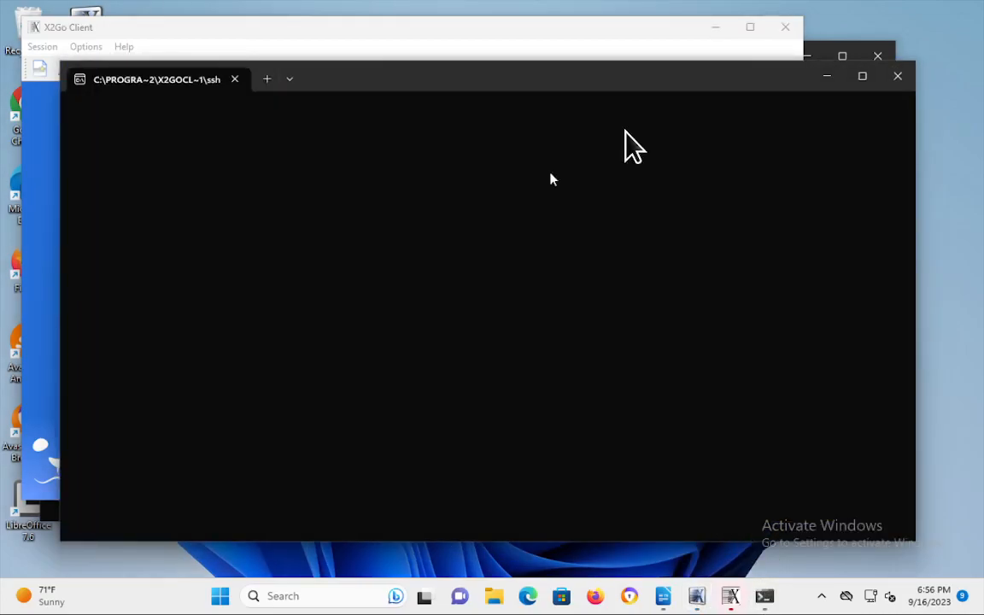
click(733, 598)
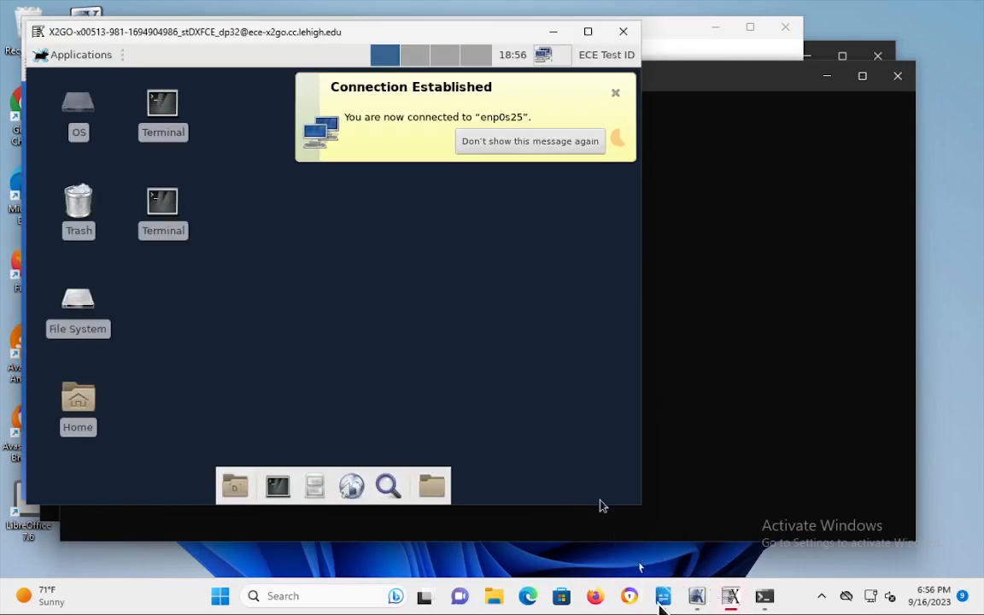
mouse_move(742, 605)
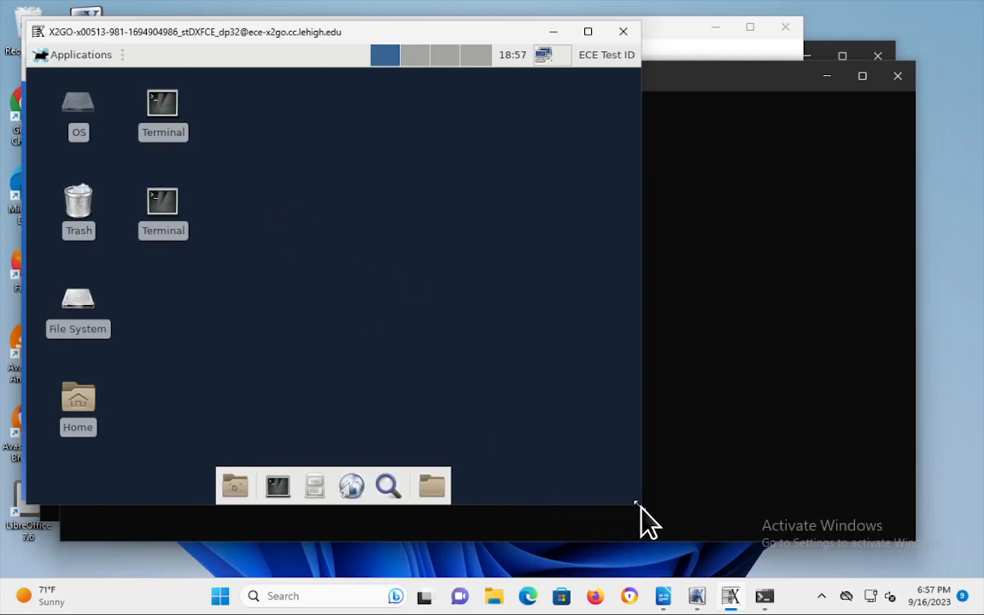
drag(646, 510, 900, 545)
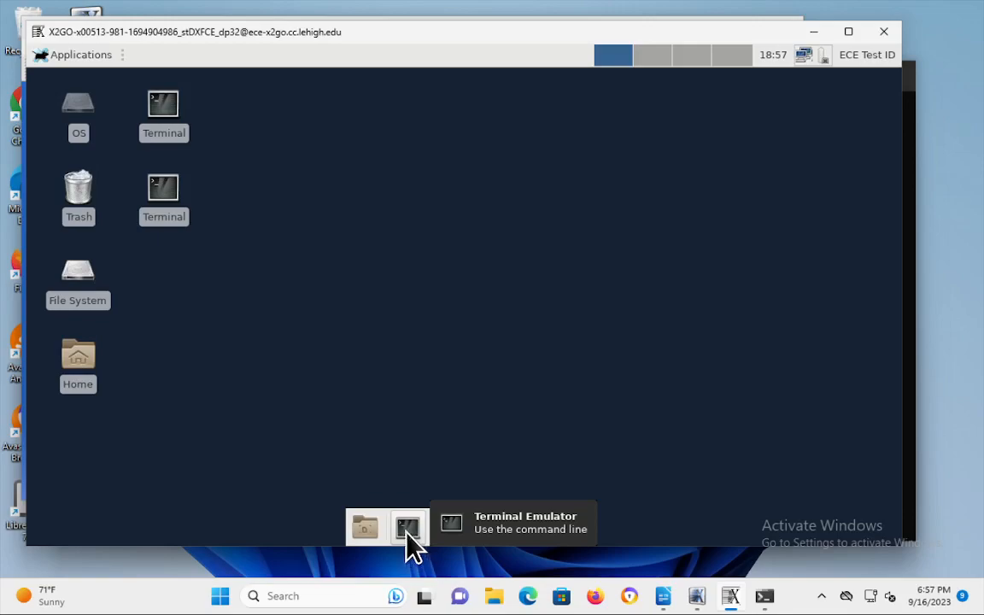
Try to add the Terminal launcher from the System applications to the remote desktop and cancel the file replacement.
click(85, 57)
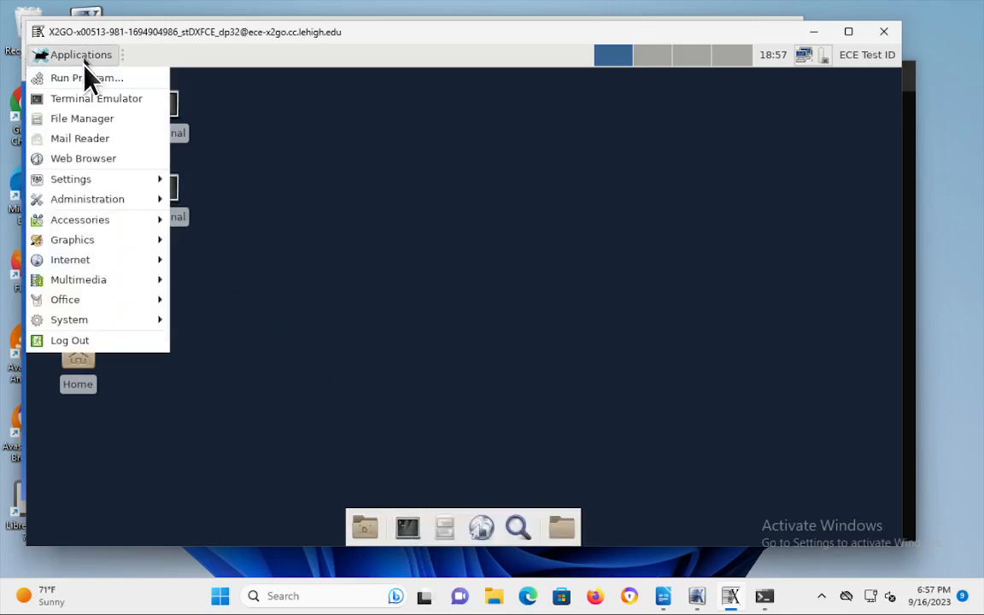
mouse_move(72, 324)
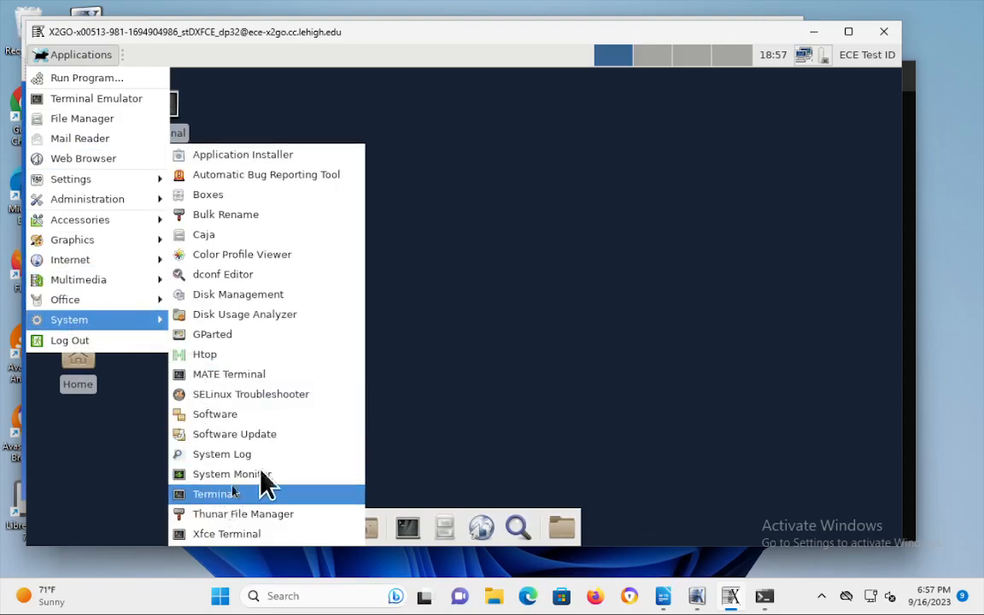
click(524, 318)
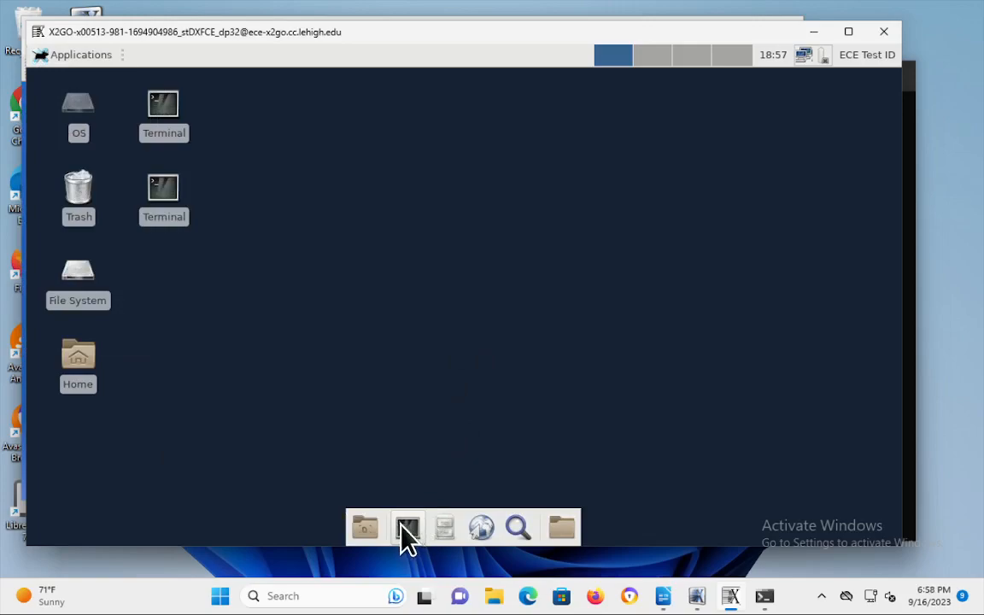
click(86, 59)
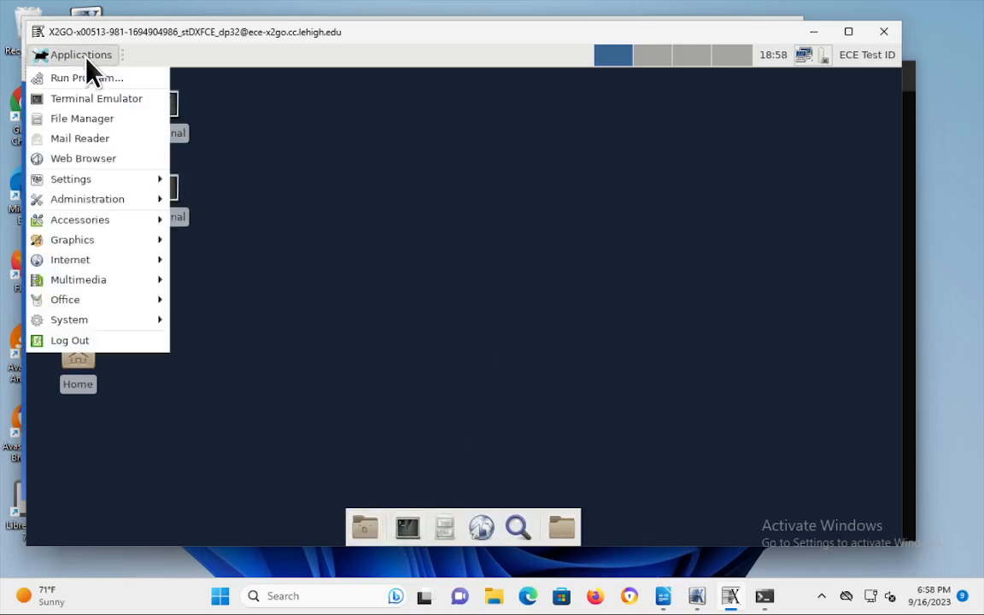
mouse_move(98, 328)
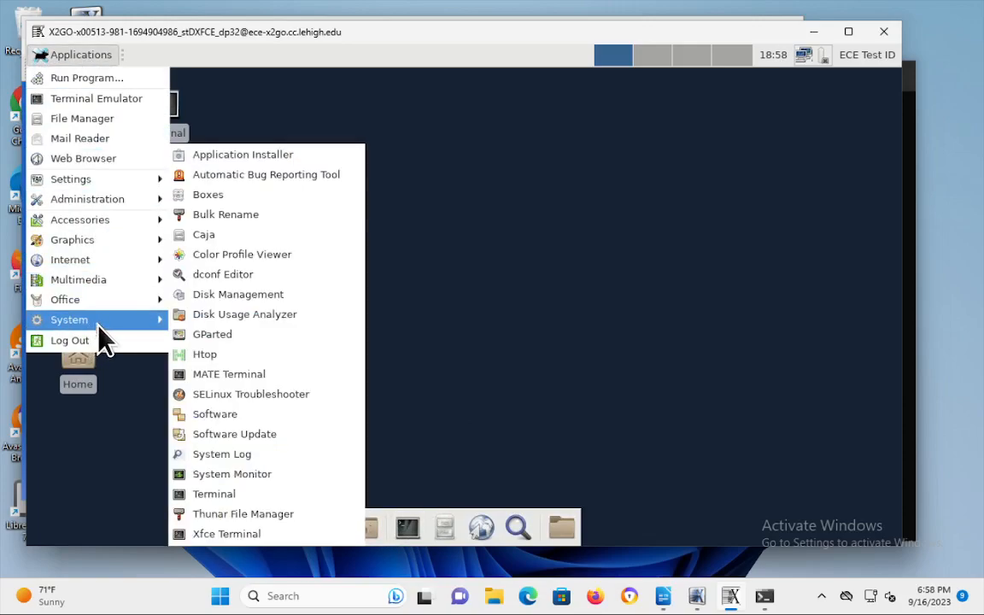
click(218, 503)
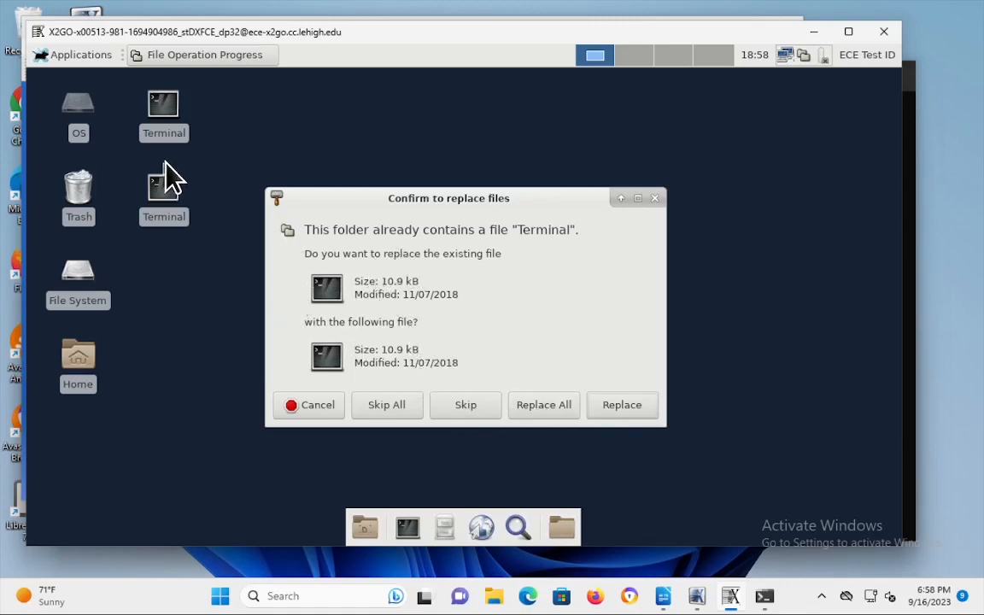
click(655, 200)
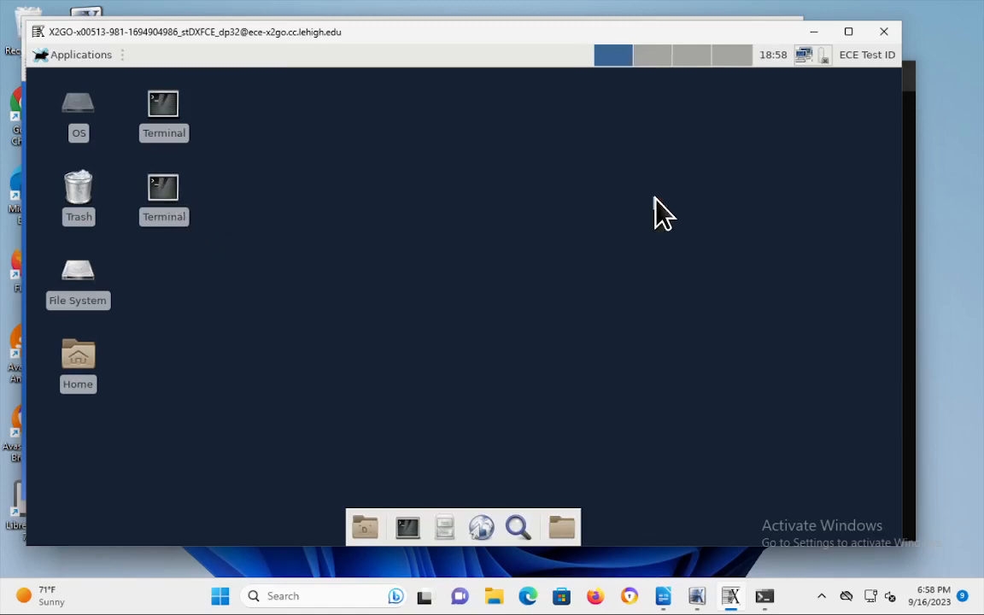
Open a terminal on the remote desktop, keeping only one terminal window, and launch gedit from it.
double_click(407, 529)
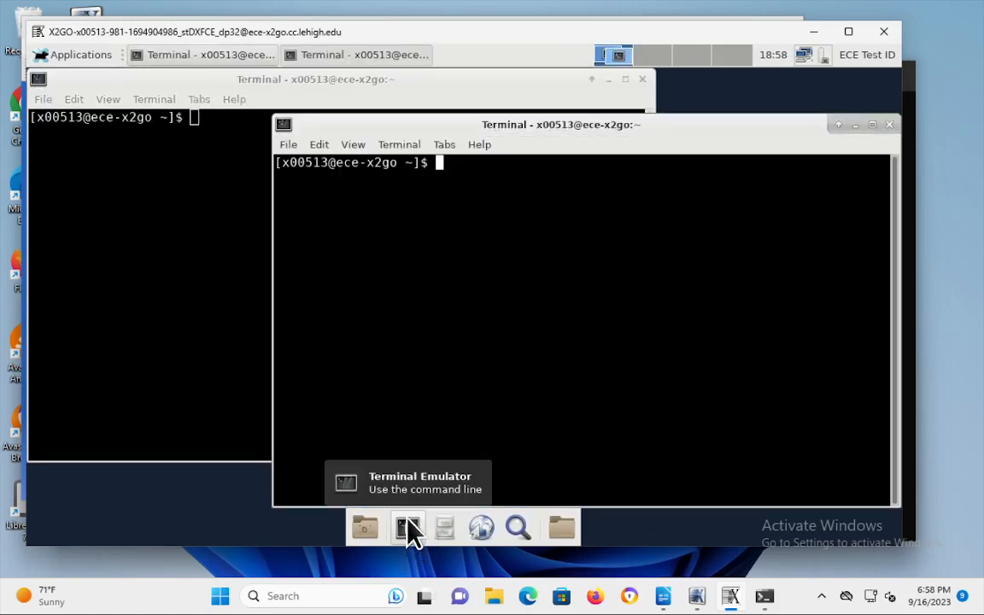
click(889, 126)
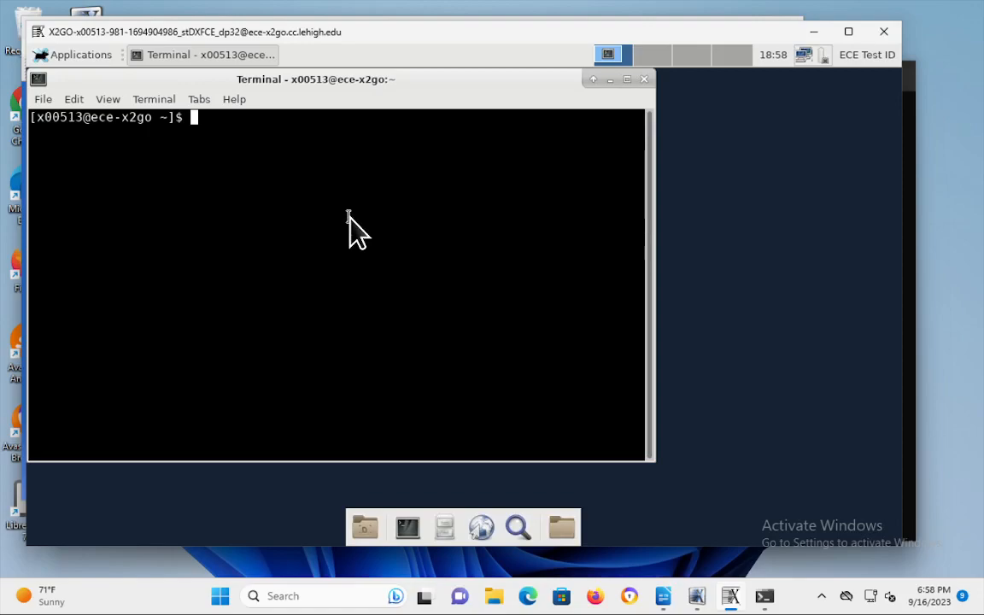
text(gedit)
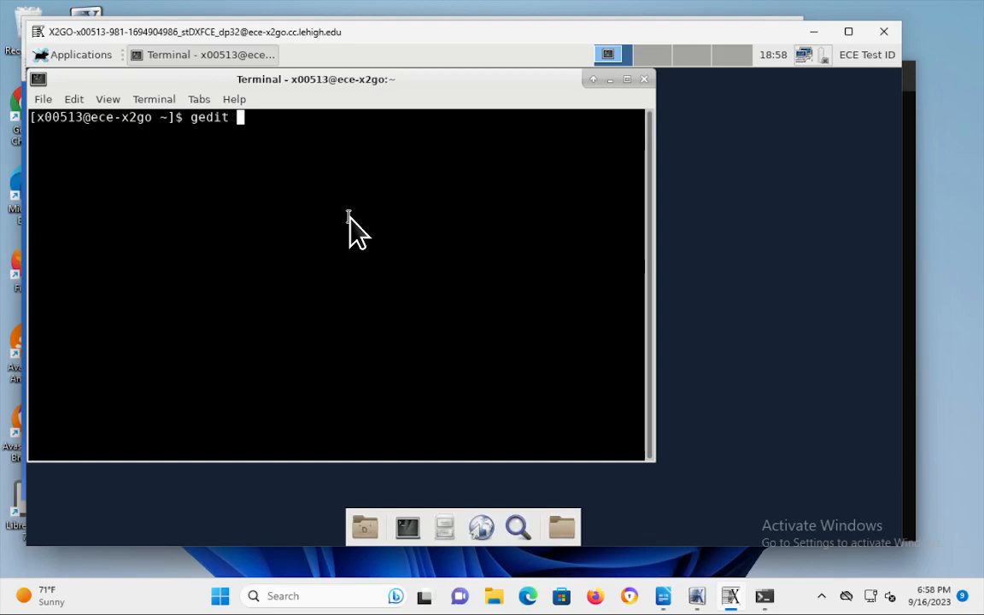
key(Return)
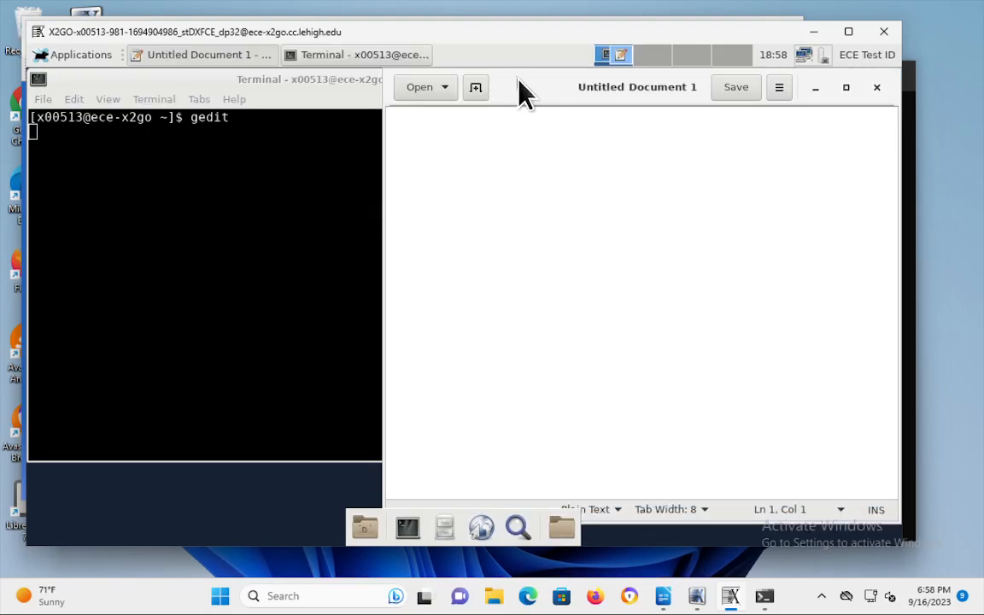
Move the gedit window over the terminal, close it, and end the terminal session with the exit command.
drag(466, 91, 291, 87)
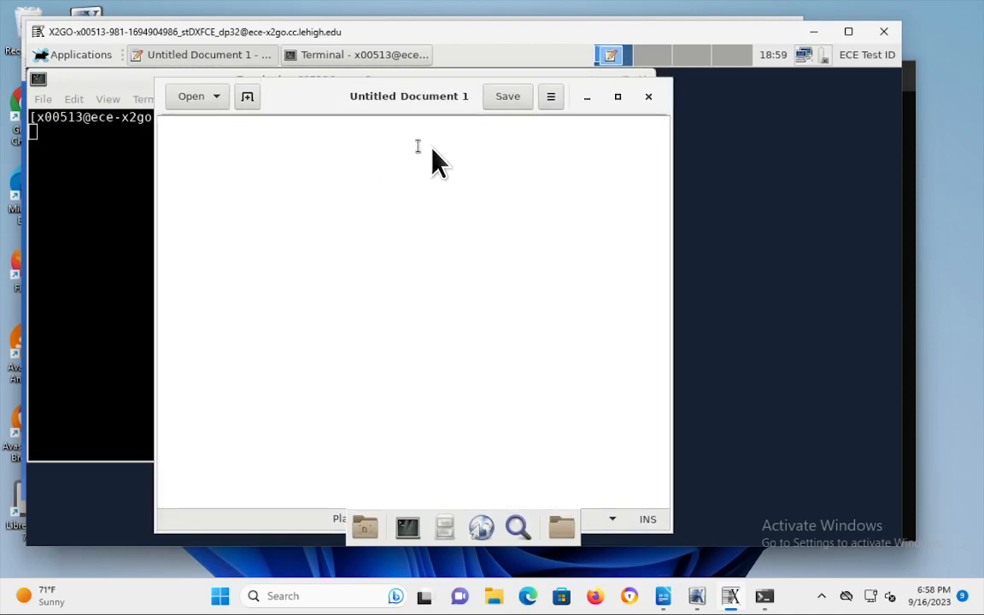
click(649, 98)
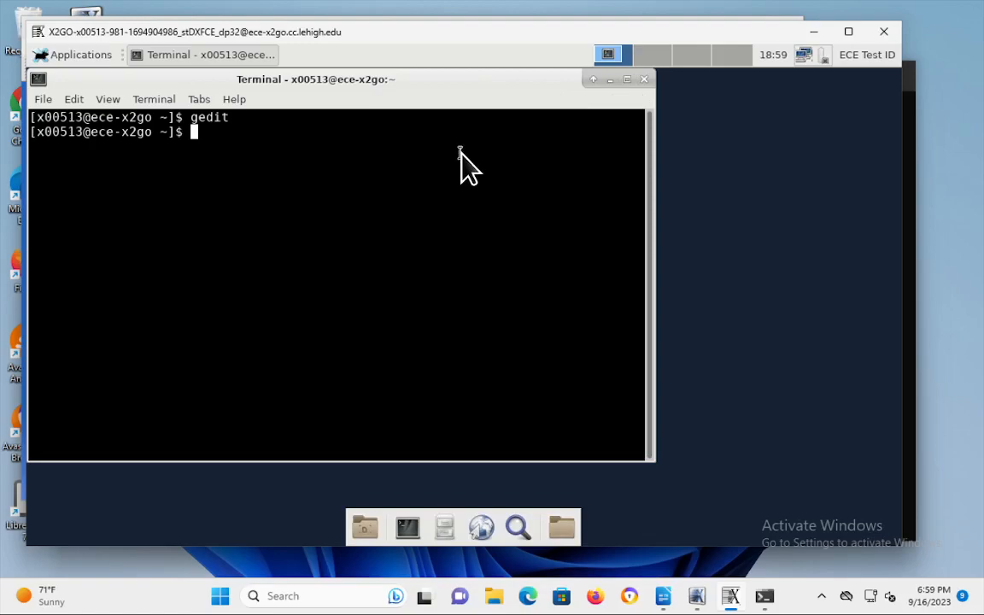
text(exit)
key(Return)
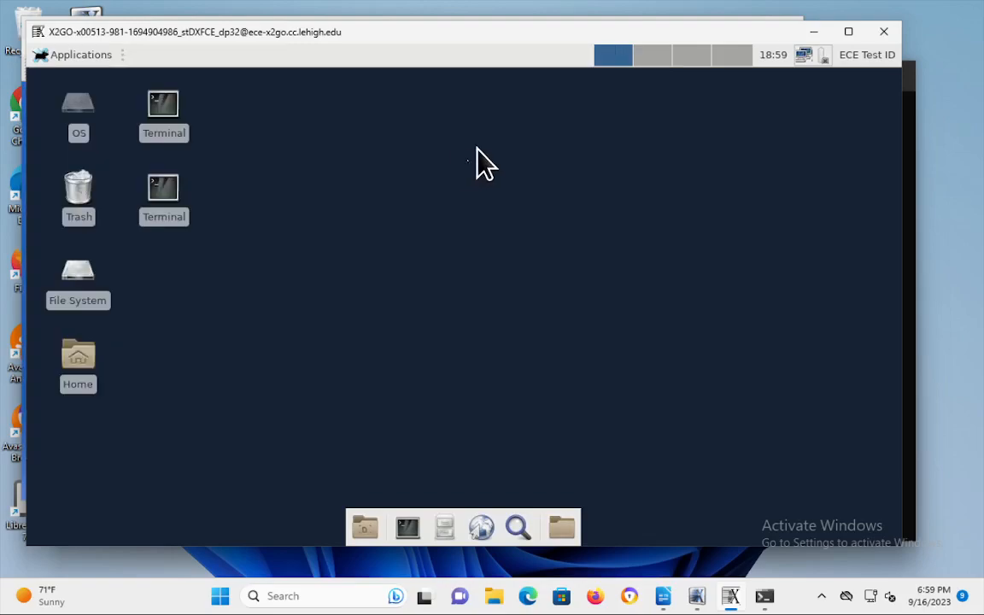
Log out of the remote XFCE desktop and cancel the ece-x2go login prompt to return to the session list.
click(866, 60)
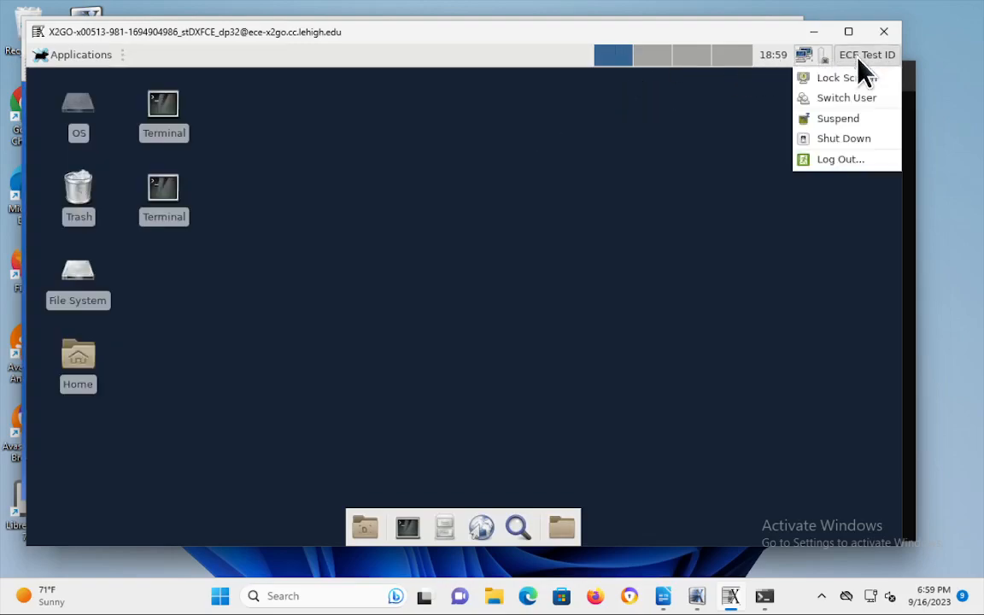
click(839, 160)
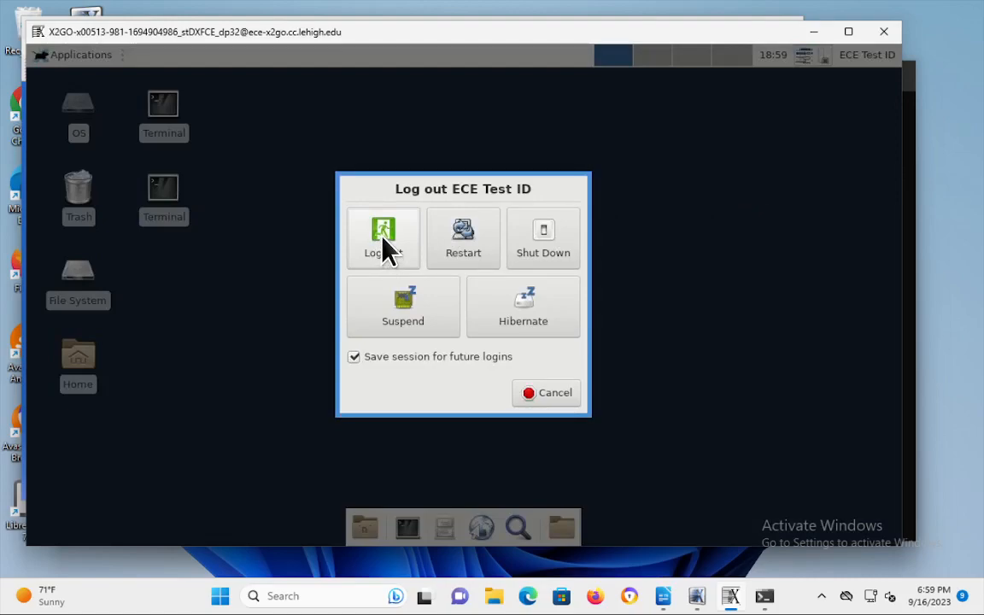
click(384, 250)
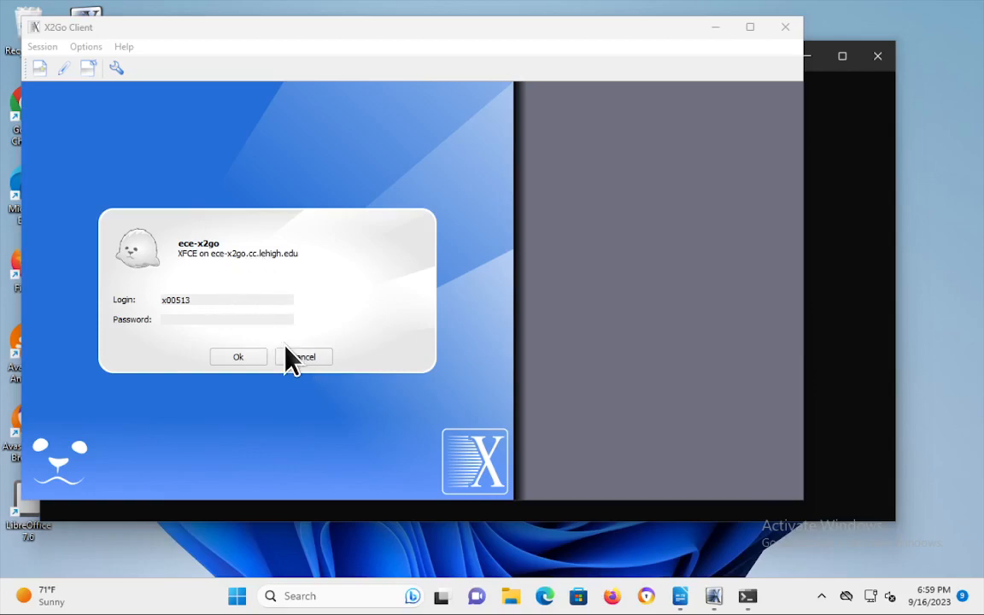
click(304, 359)
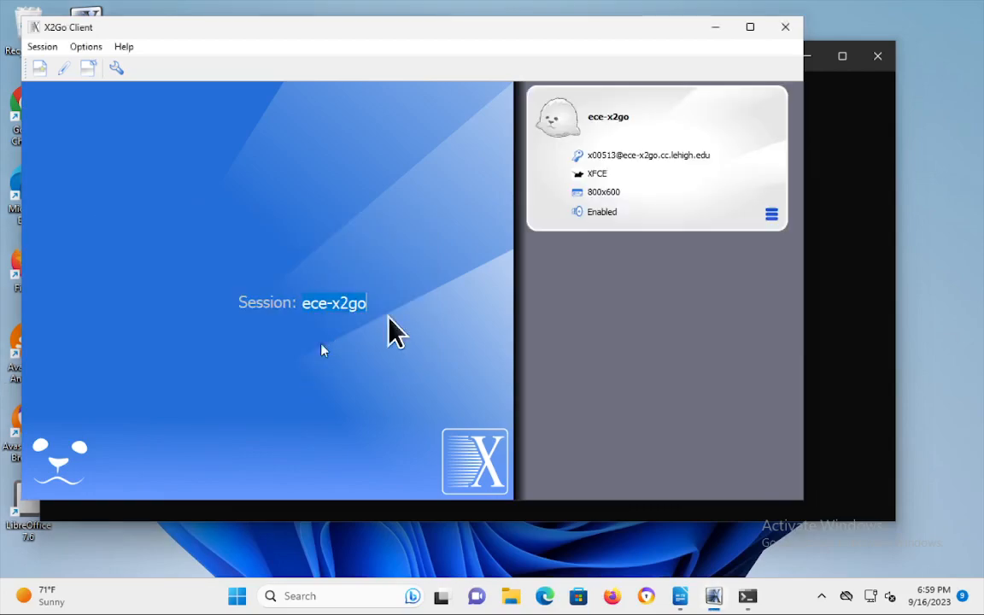
click(612, 174)
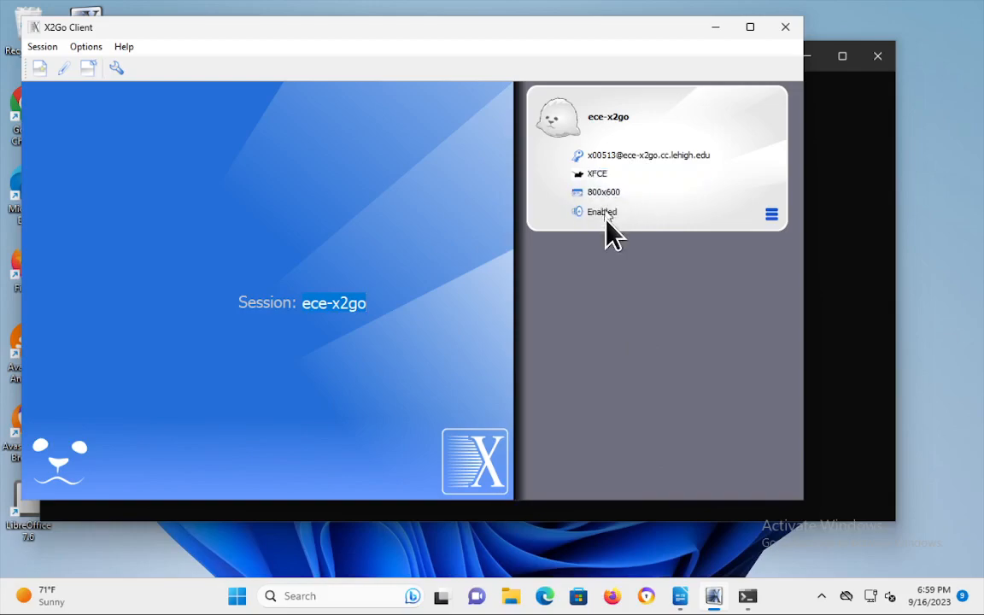